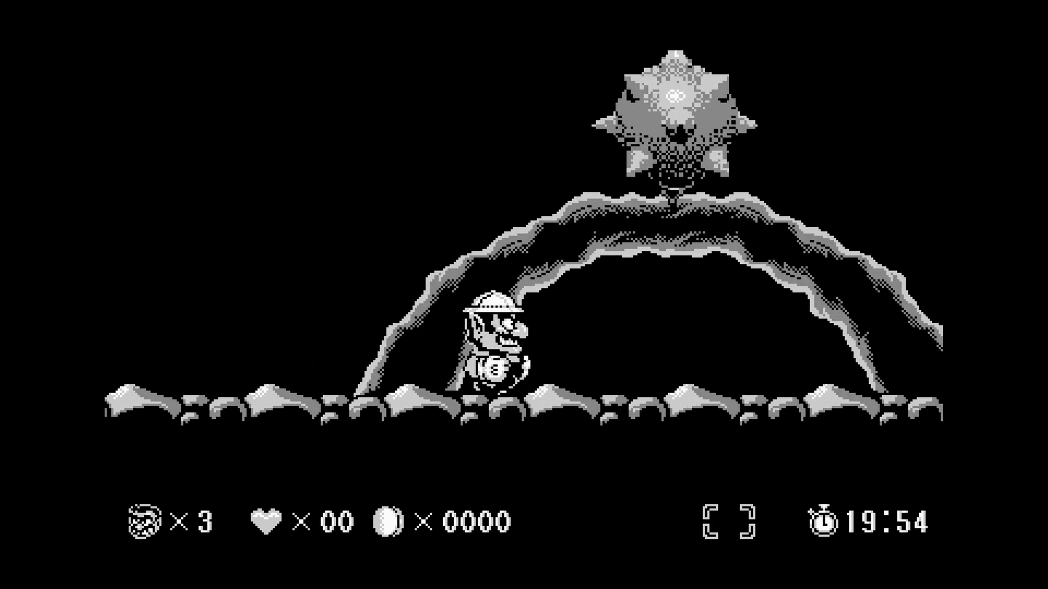
key("Right")
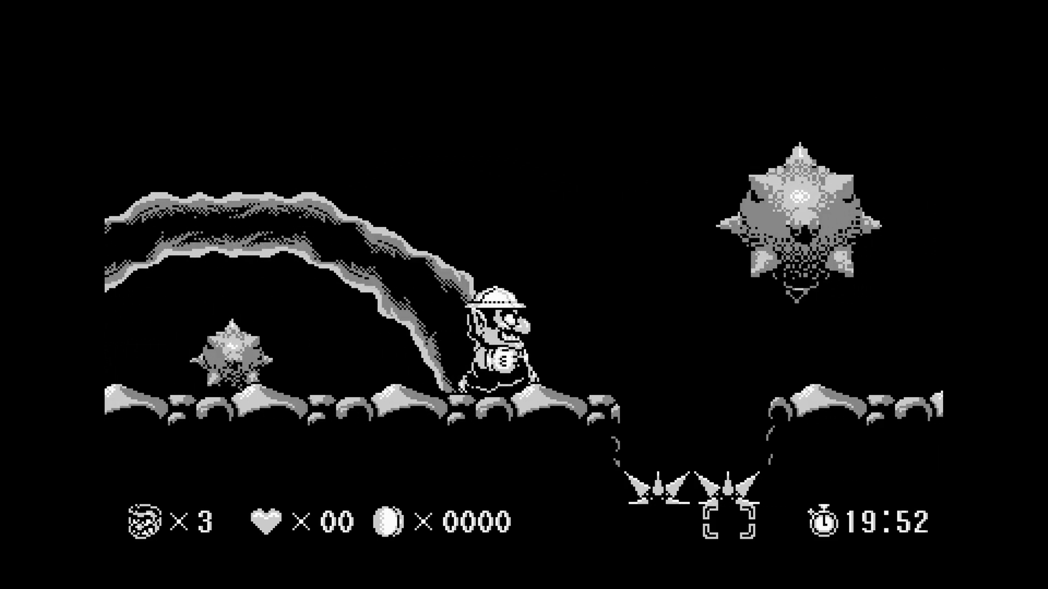
key("z")
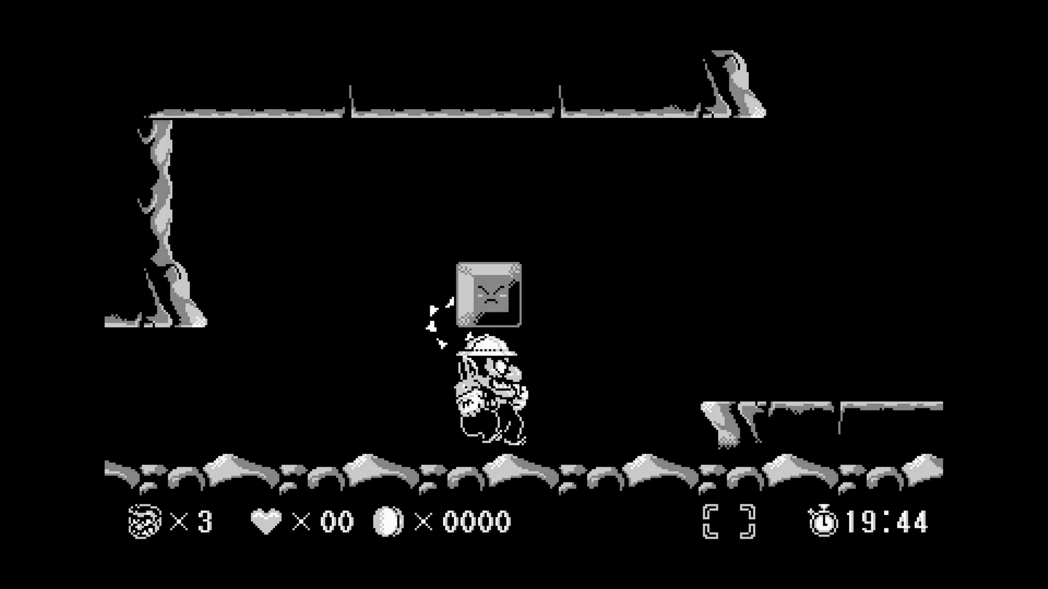
key("x")
key("z")
key("Right")
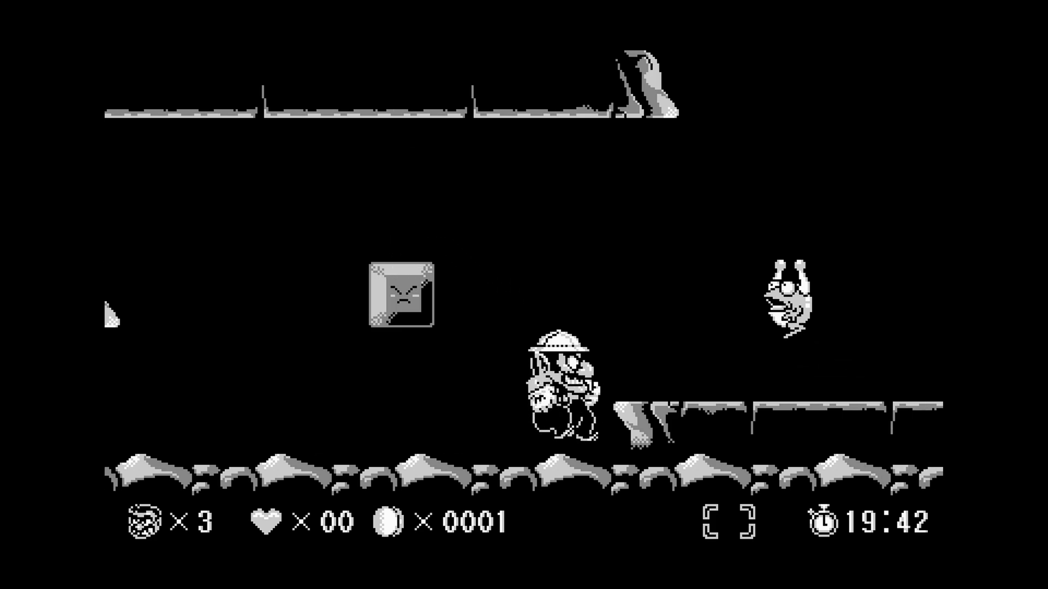
key("z")
key("x")
key("Right")
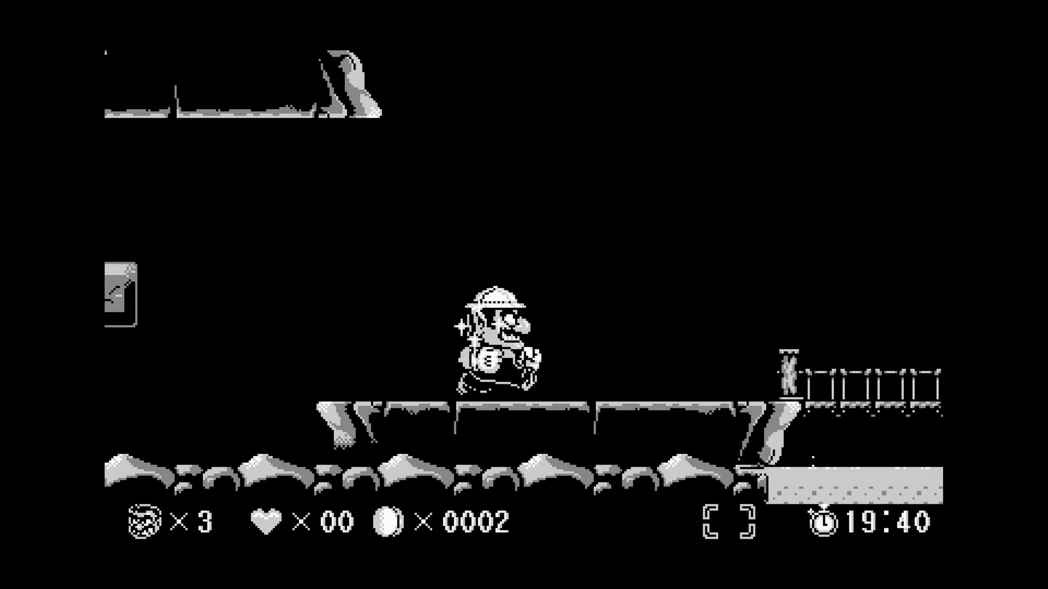
key("Right")
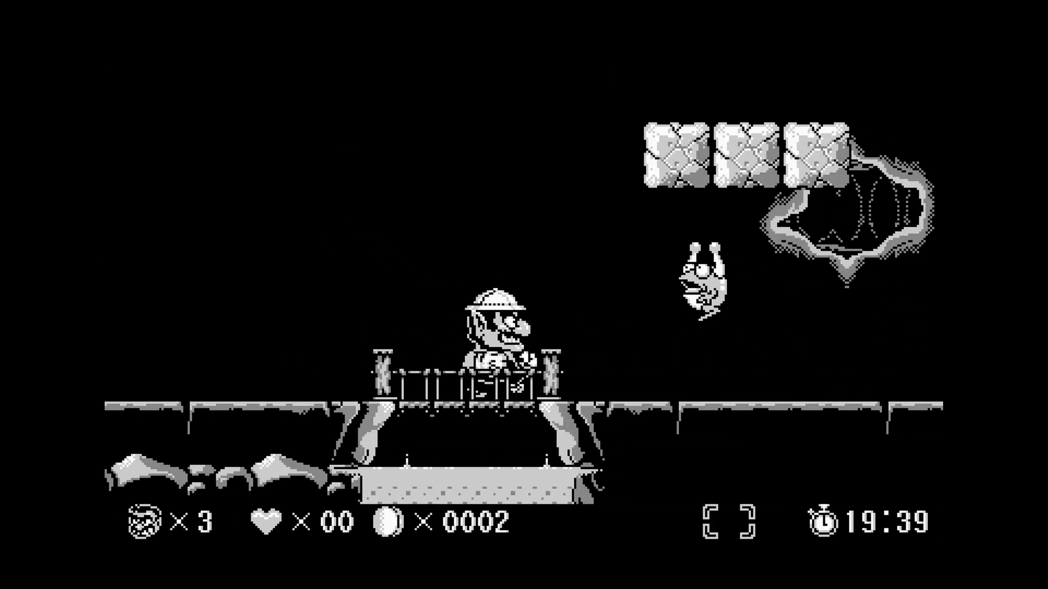
key("x")
key("Right")
key("z")
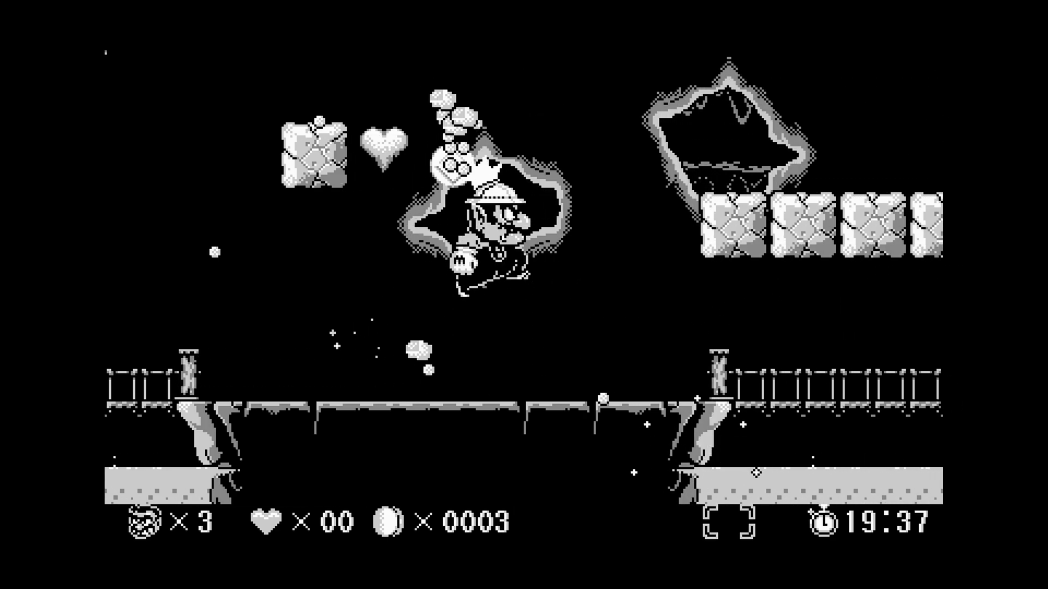
key("Right")
key("Right")
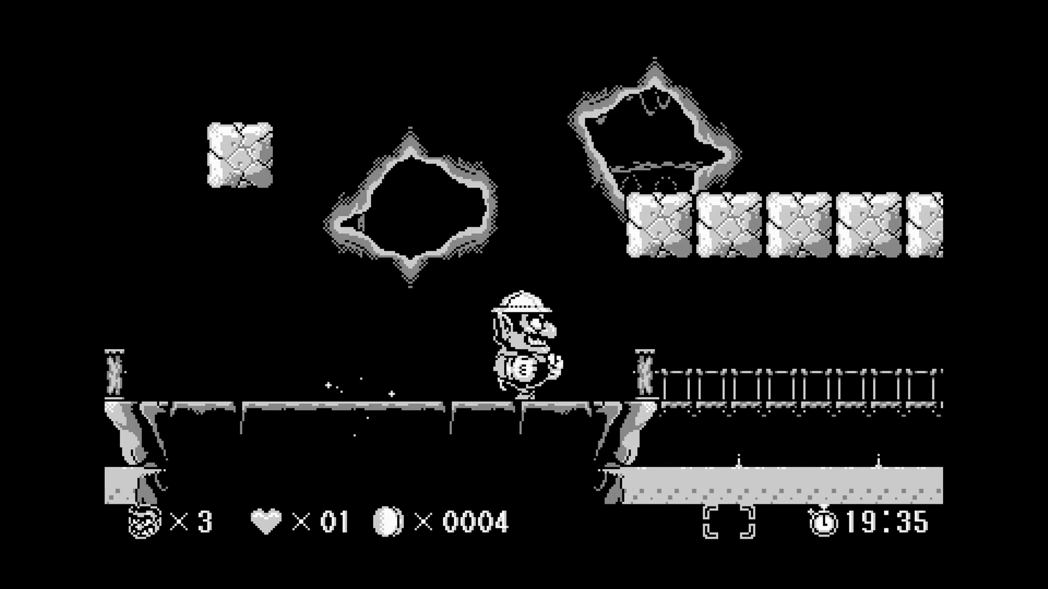
key("Right")
key("z")
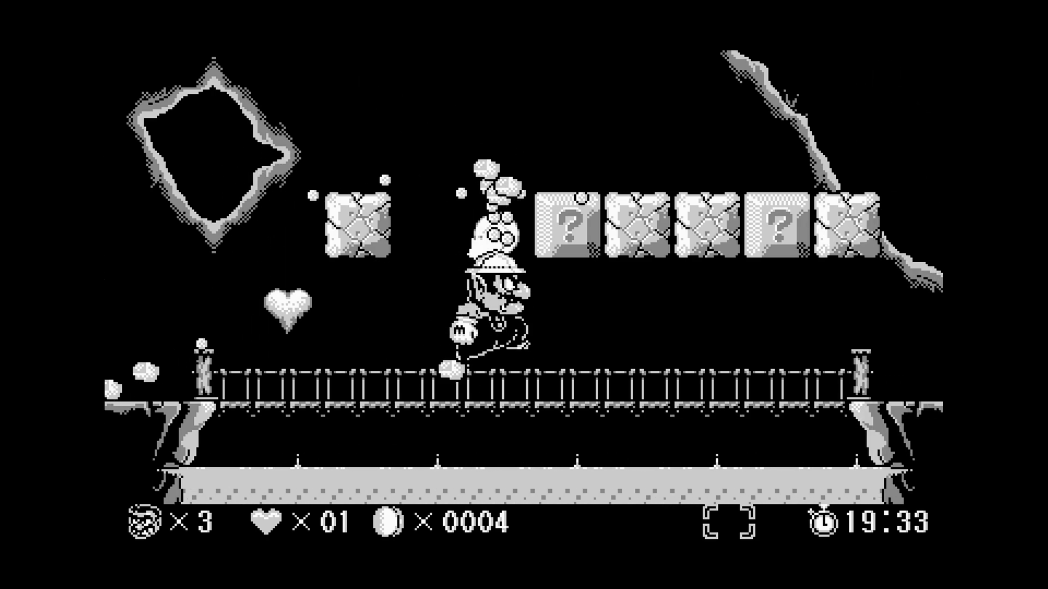
key("z")
key("Left")
key("z")
key("Left")
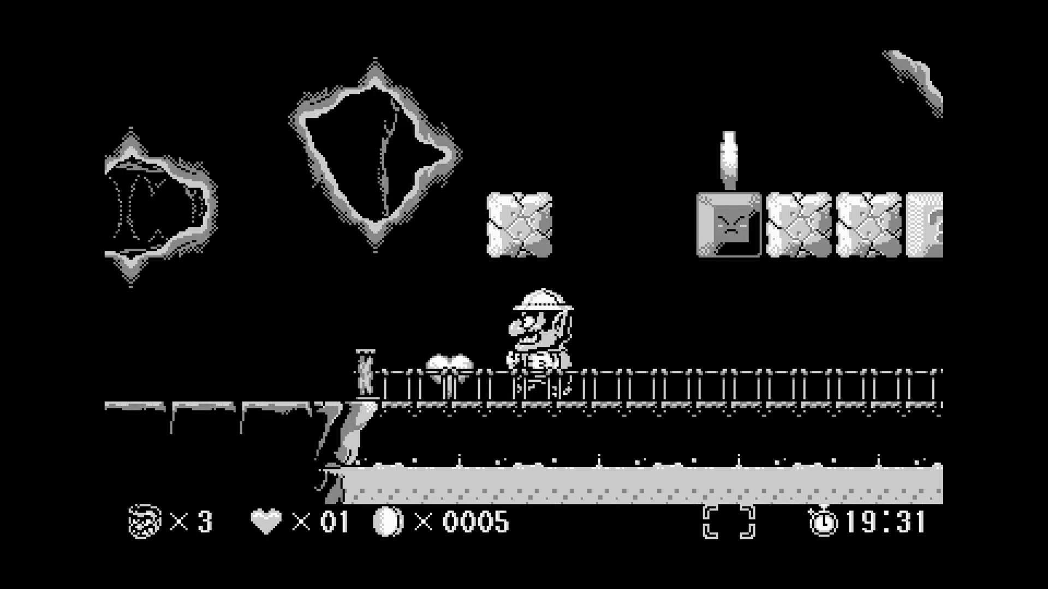
key("Right")
key("z")
key("Right")
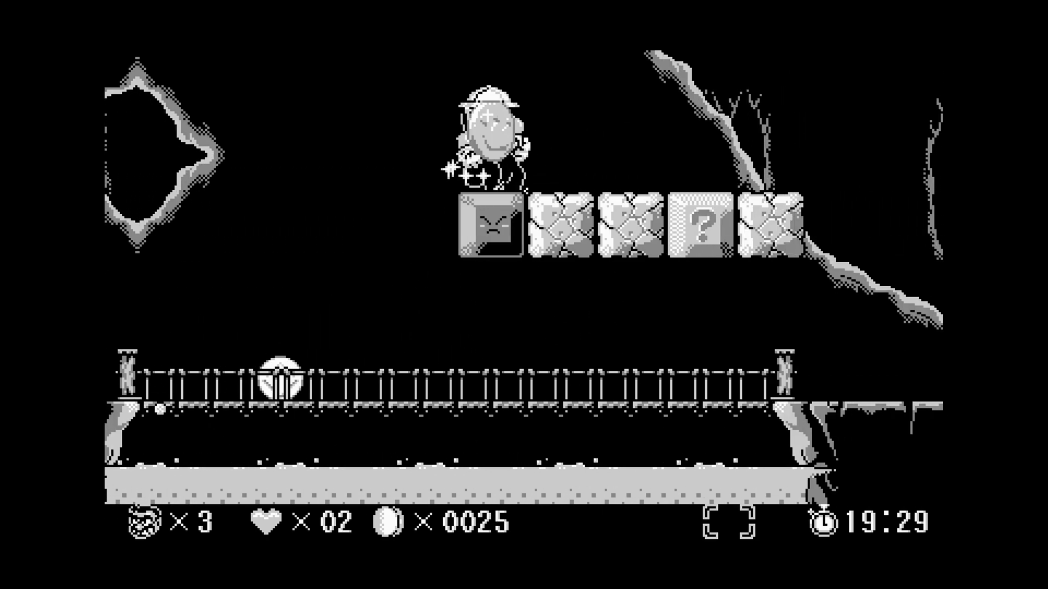
key("z")
key("Left")
key("z")
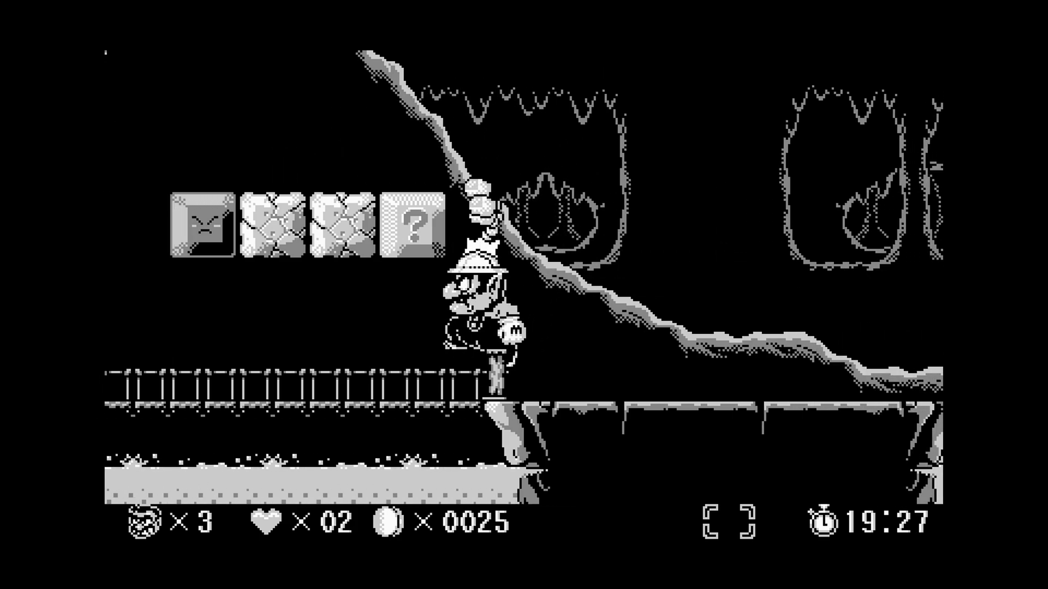
key("z")
key("z")
key("Right")
key("z")
key("Right")
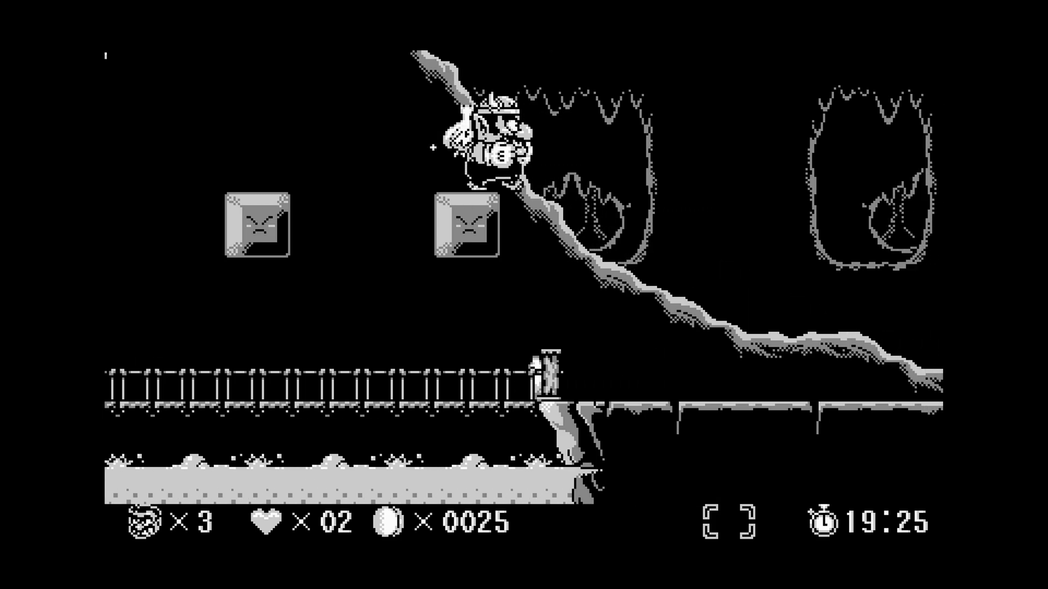
key("Right")
key("Left")
key("Right")
key("x")
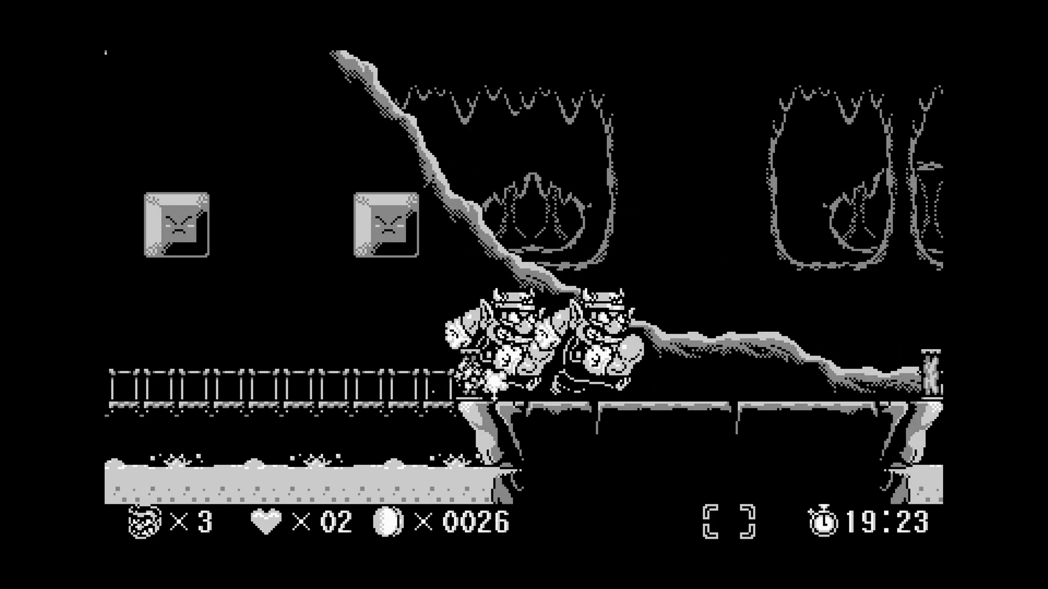
key("Right")
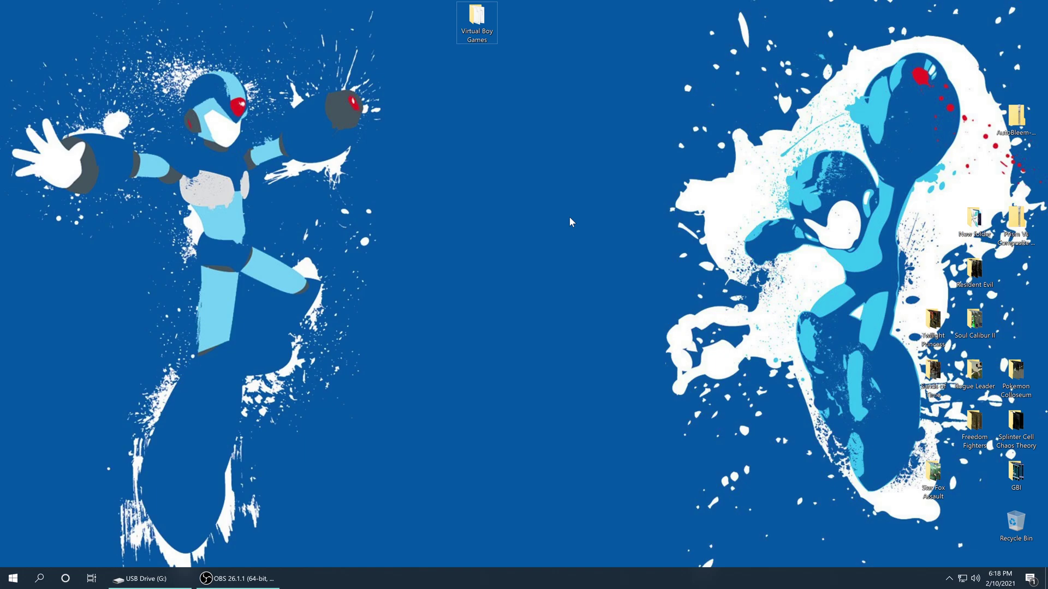
Step: Open the Retroarch ROMS folder on USB Drive (G:) and move the desktop's Virtual Boy Games folder into it
left_click(148, 580)
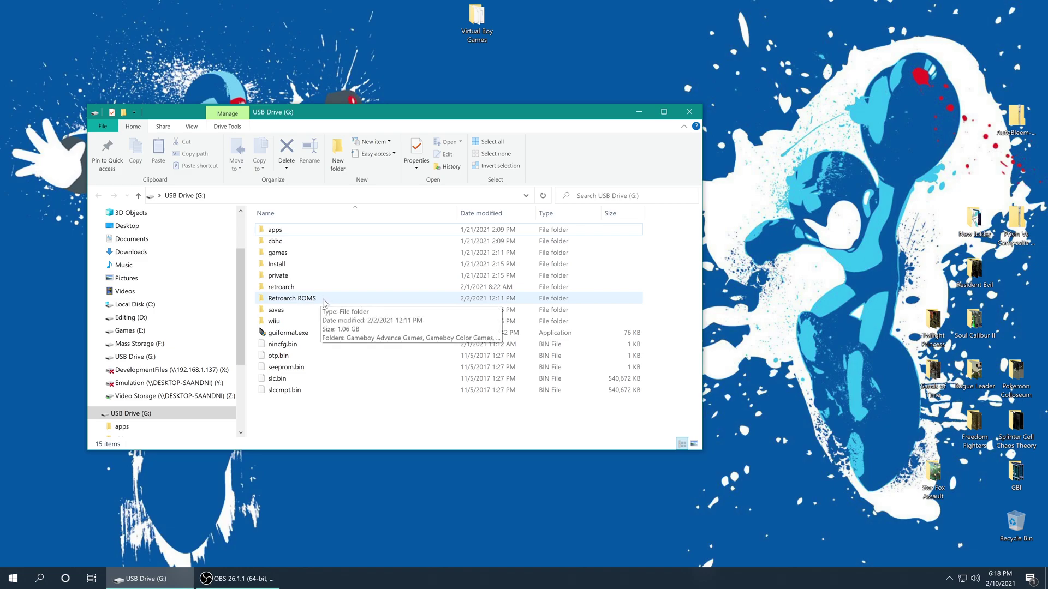
double_click(334, 300)
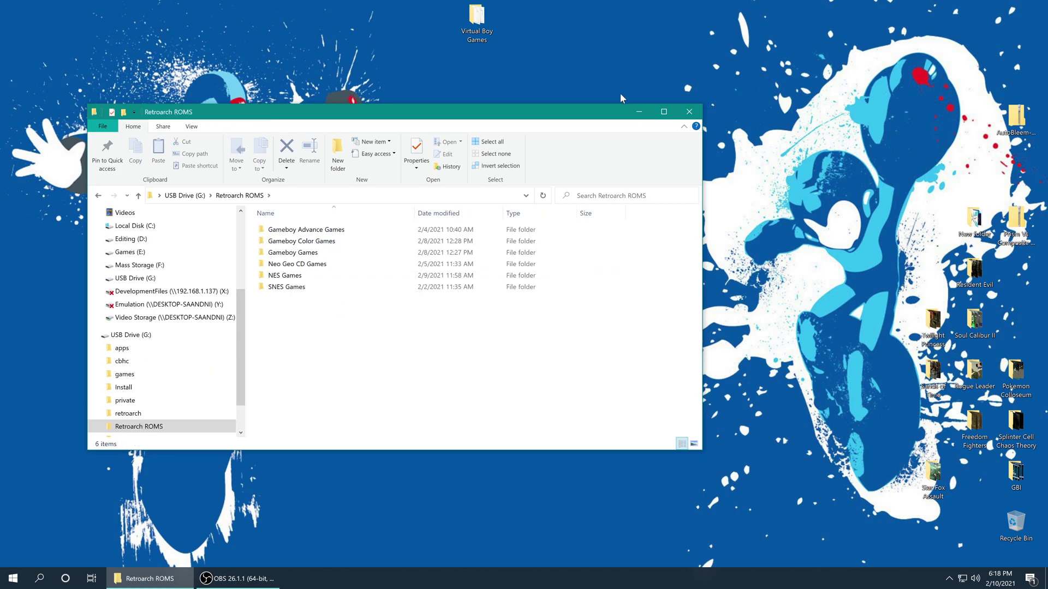
left_click_drag(488, 22, 637, 243)
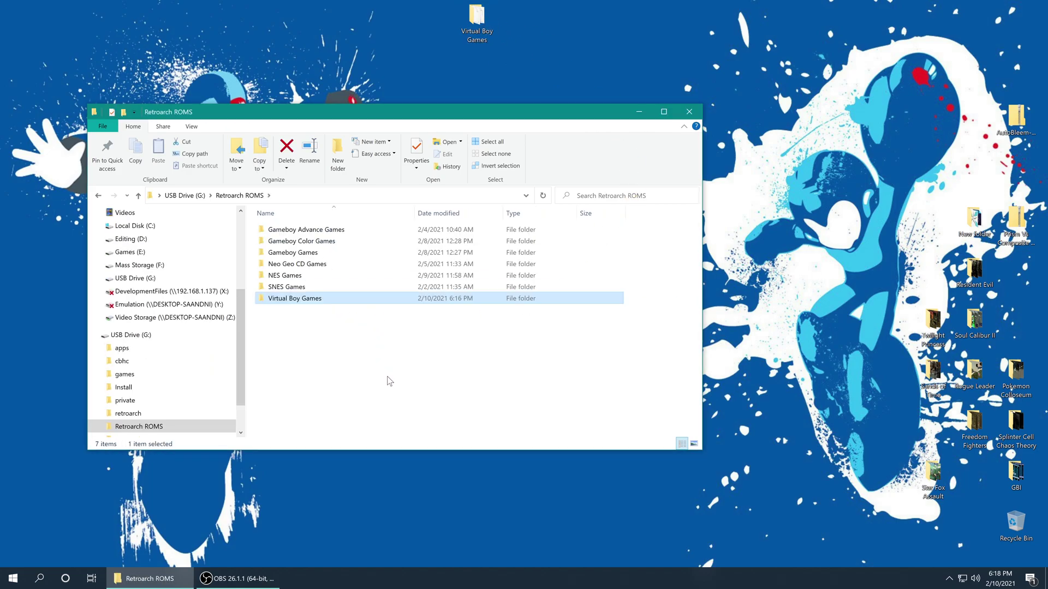
left_click(436, 384)
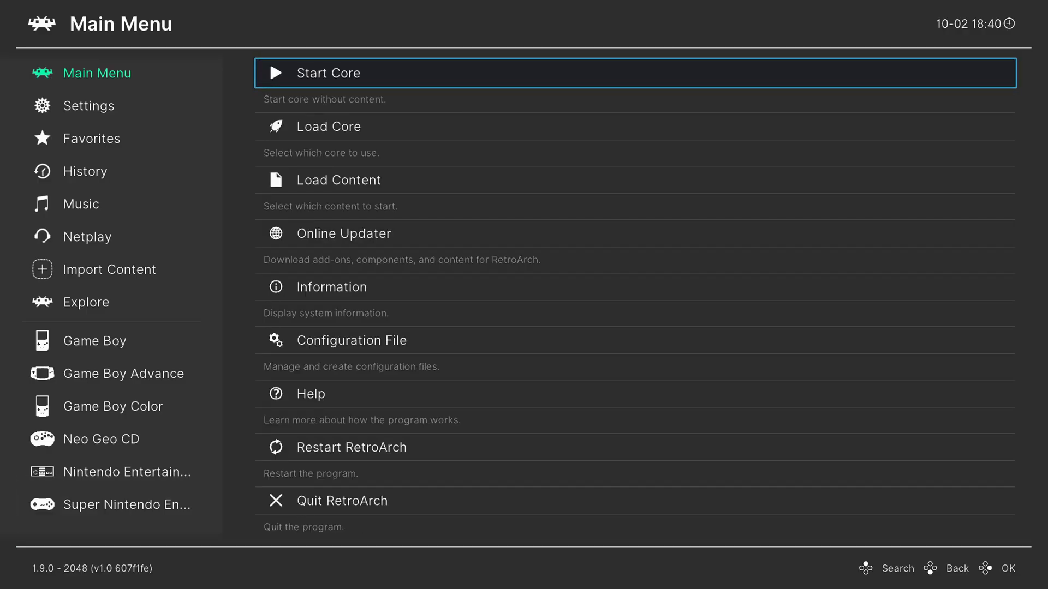
Step: Switch to RetroArch and load the Beetle VB core for Virtual Boy games
key("Down")
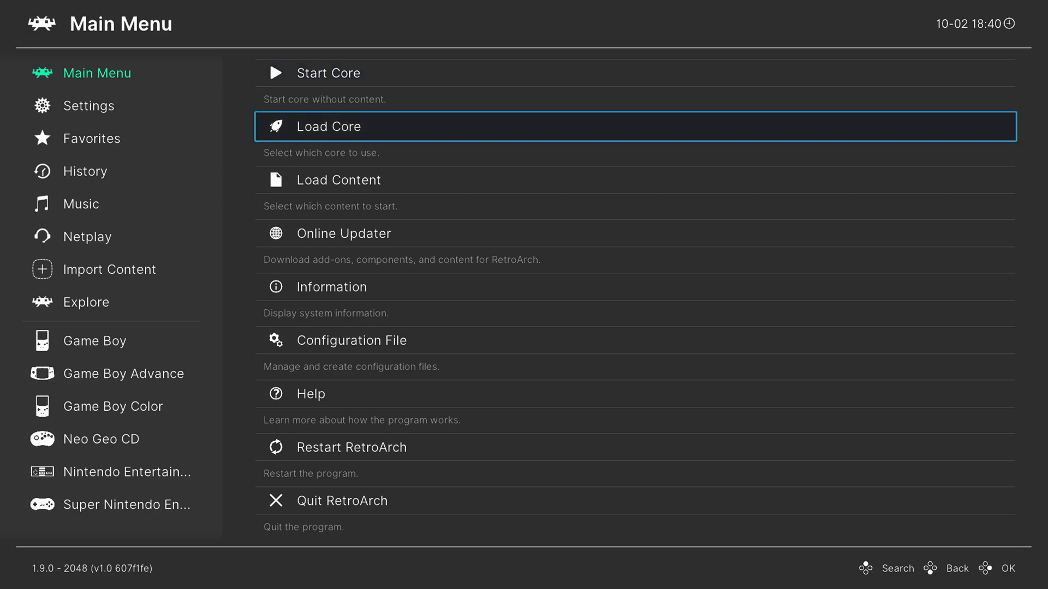
key("Return")
key("Down")
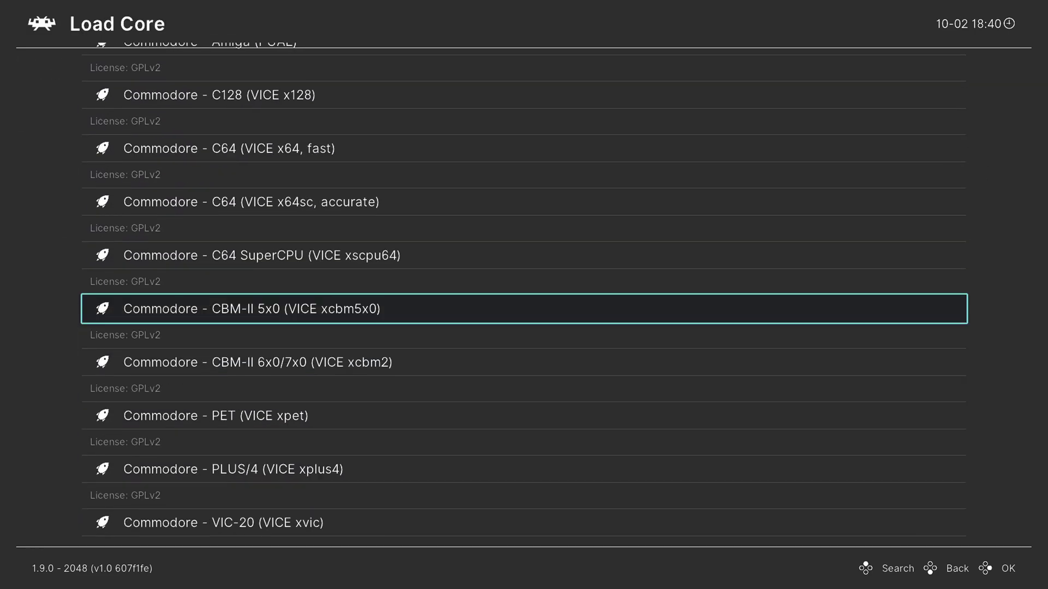
key("Down")
key("Down")
key("Down")
key("Down")
key("Down")
key("Down")
key("Down")
key("Down")
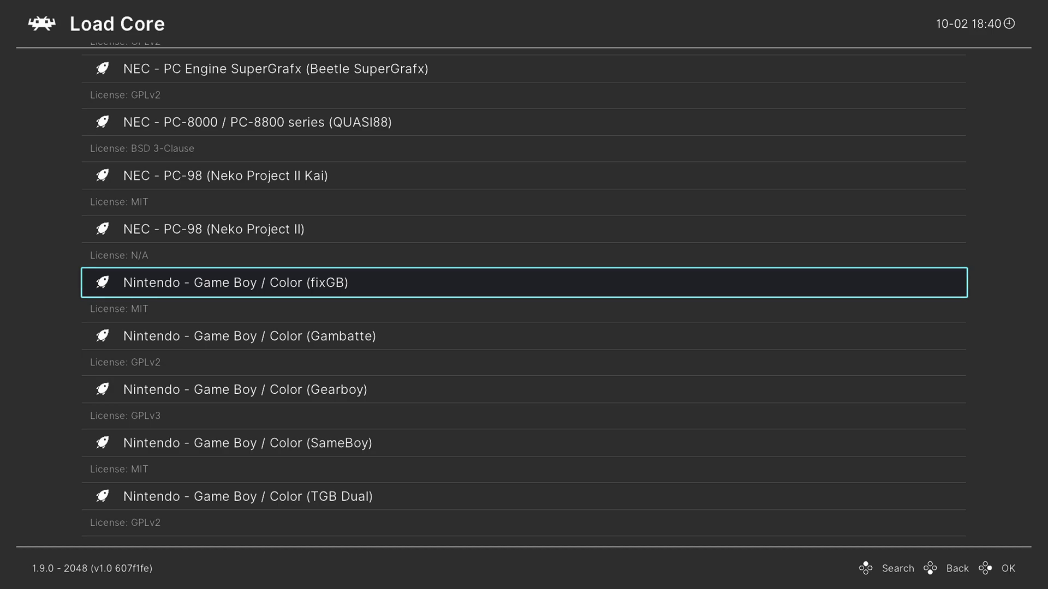
key("Down")
key("Down")
key("Down")
key("Down")
key("Down")
key("Down")
key("Down")
key("Down")
key("Down")
key("Down")
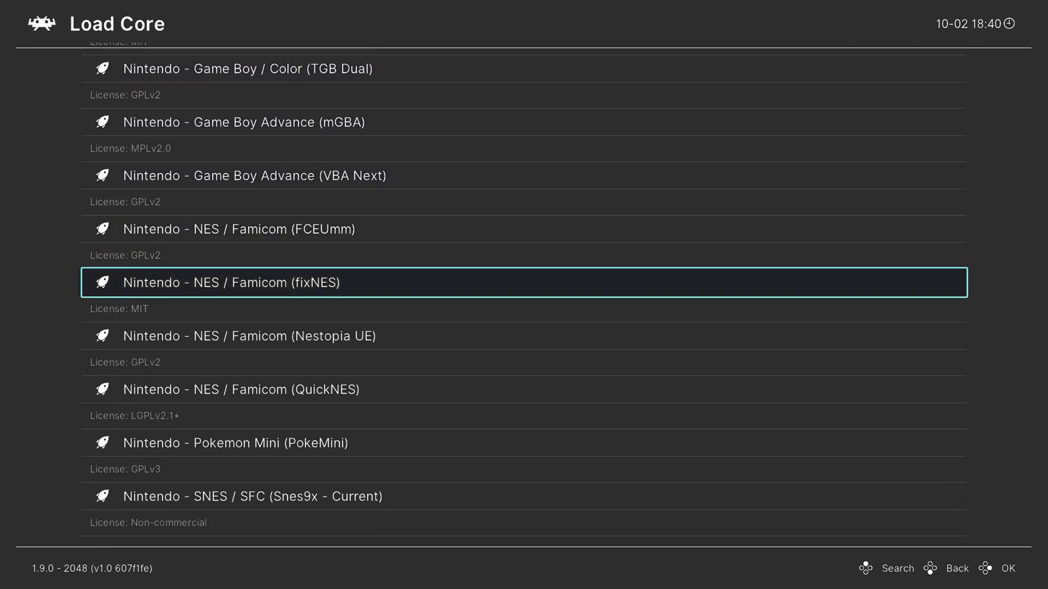
key("Down")
key("Down")
key("Down")
key("Down")
key("Down")
key("Down")
key("Down")
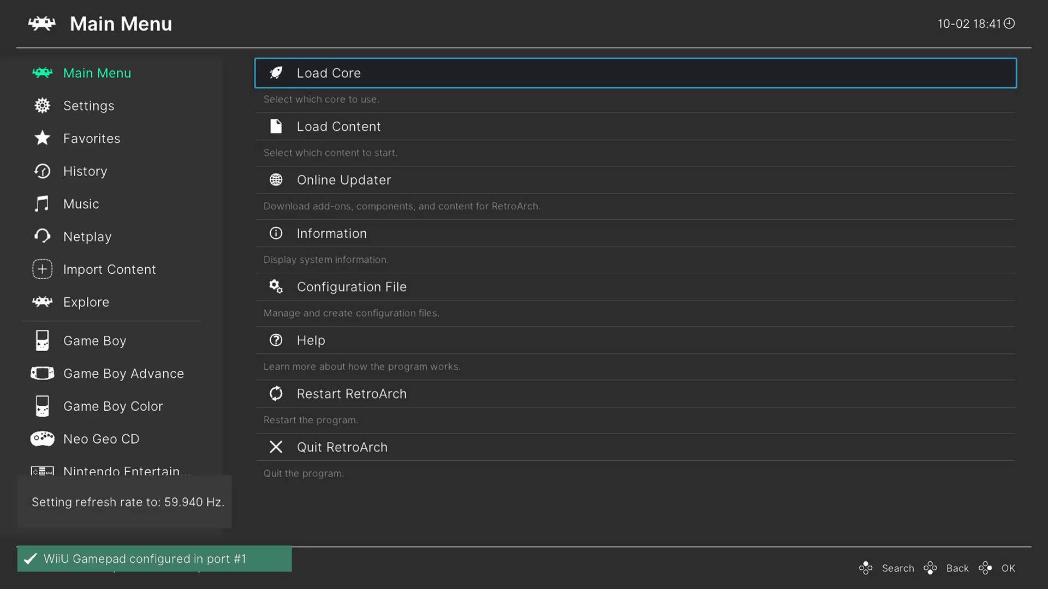
Step: Start loading content and browse the sd:/ storage
key("Down")
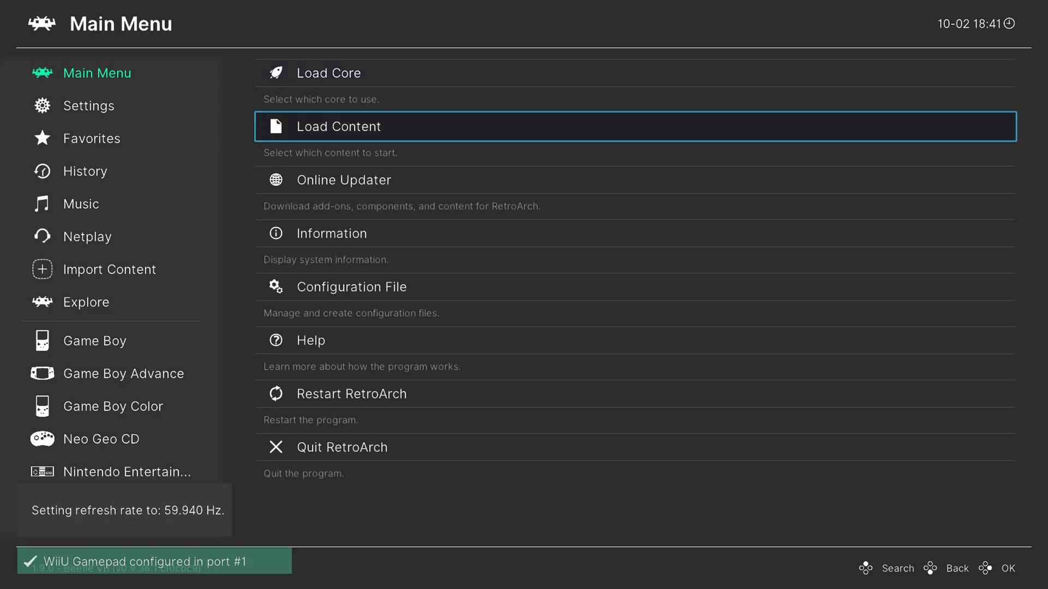
key("Return")
key("Down")
key("Down")
key("Down")
key("Down")
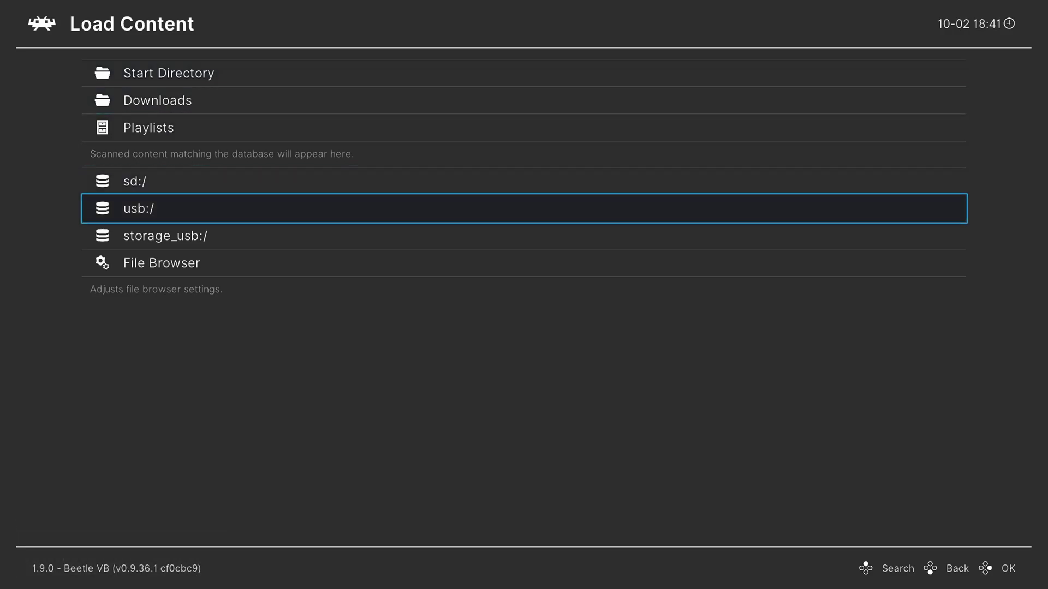
key("Up")
key("Return")
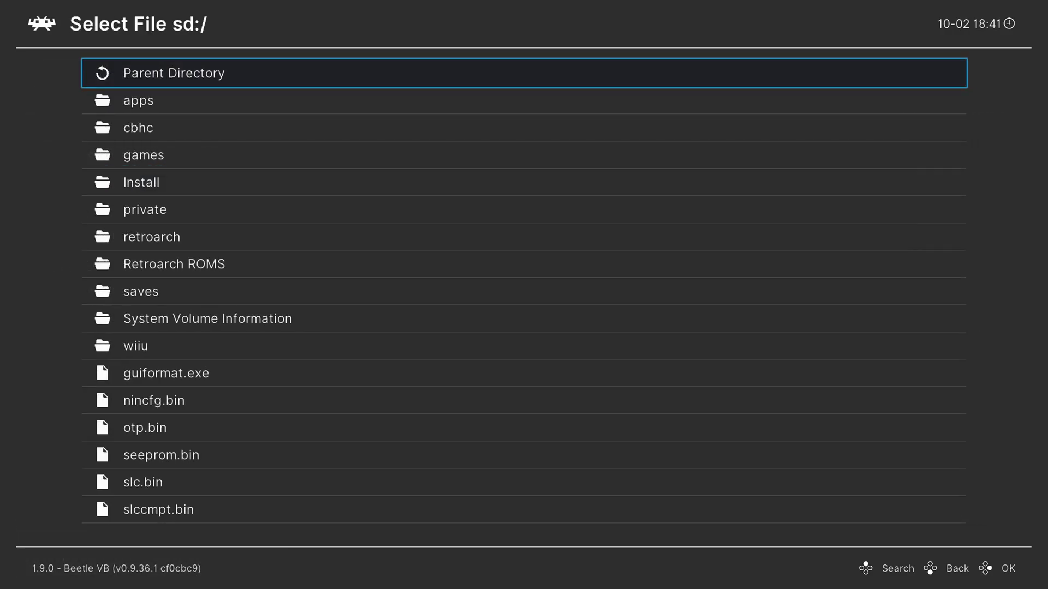
key("BackSpace")
key("Return")
Step: Open the Retroarch ROMS folder on the SD card
key("Down")
key("Down")
key("Down")
key("Down")
key("Down")
key("Down")
key("Down")
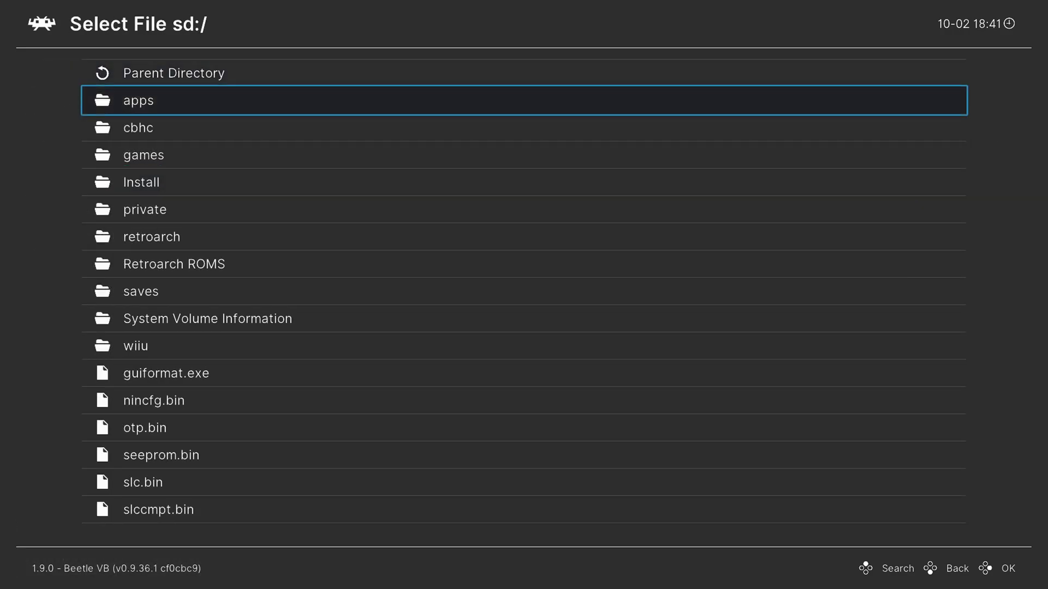
key("Return")
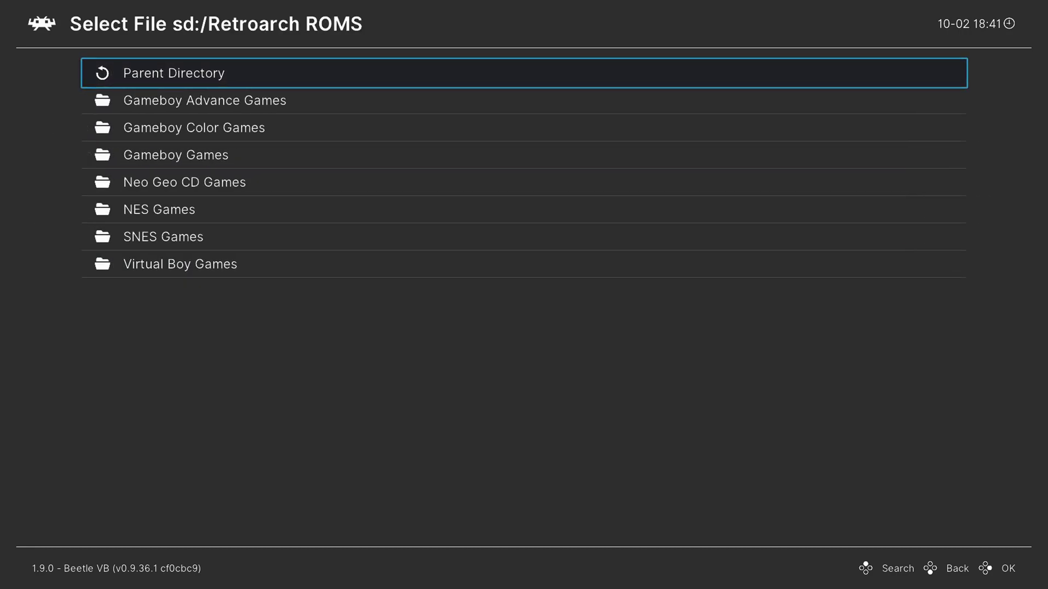
Step: Open the Virtual Boy Games folder and highlight Mario's Tennis (Japan, USA).vb
key("Down")
key("Down")
key("Down")
key("Down")
key("Down")
key("Down")
key("Down")
key("Return")
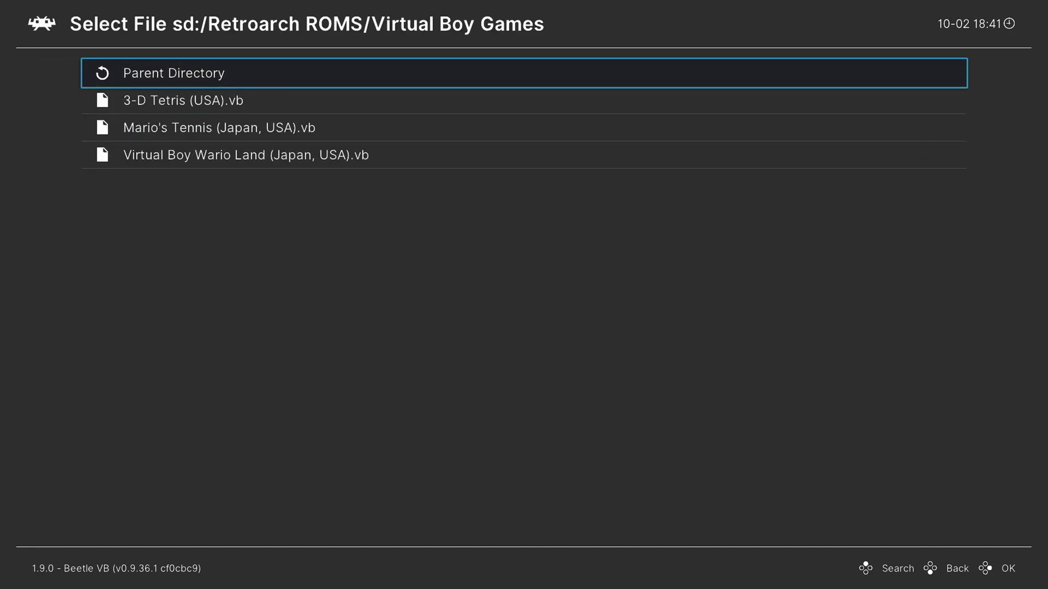
key("Down")
key("Down")
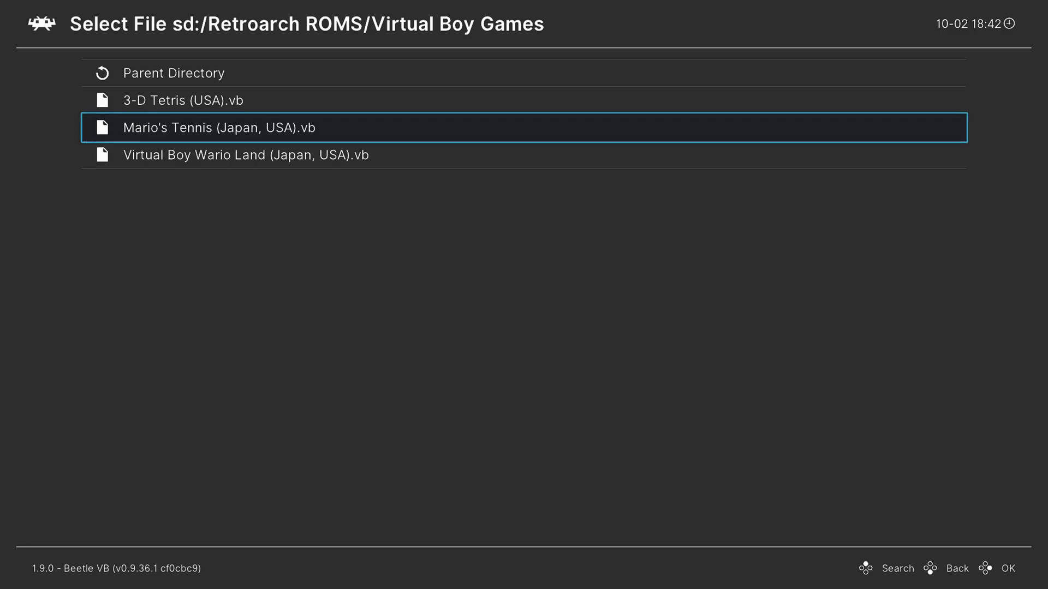
Step: Leave the content browser for the main menu and go to the Import Content options
key("BackSpace")
key("BackSpace")
key("BackSpace")
key("BackSpace")
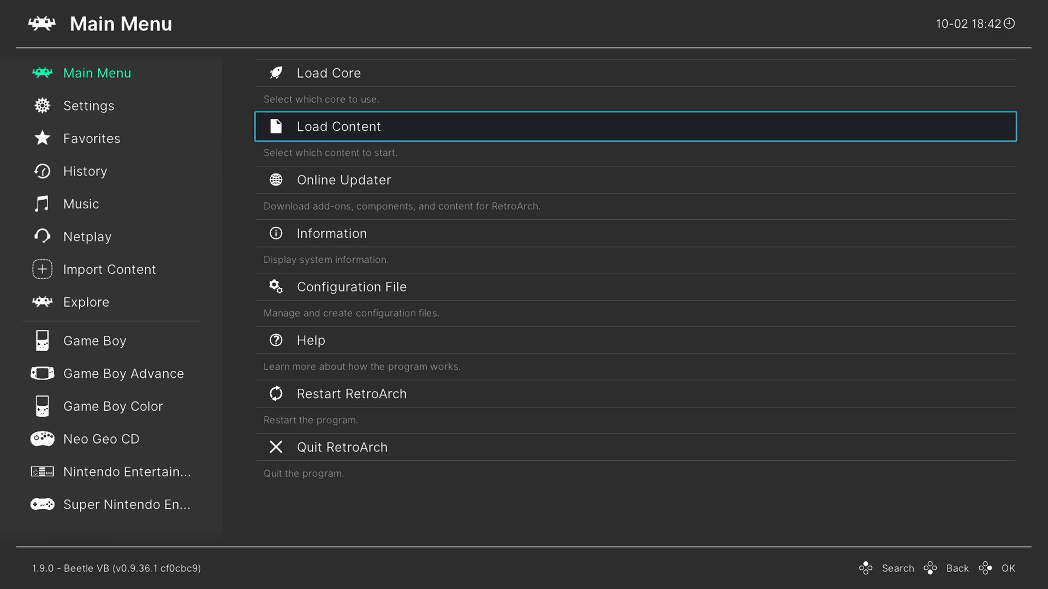
key("Left")
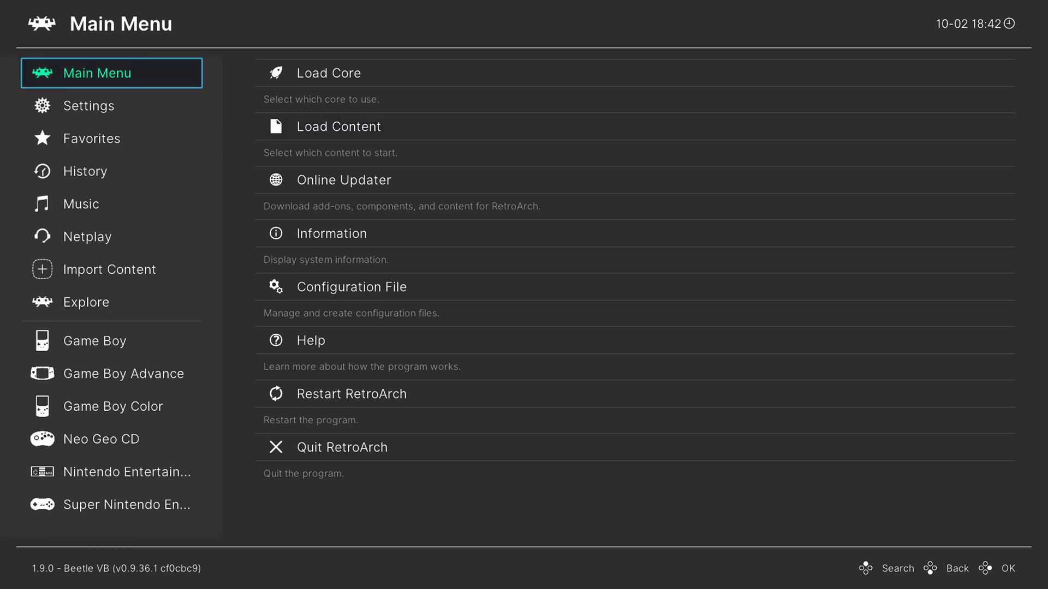
key("Down")
key("Down")
key("Down")
key("Down")
key("Down")
key("Down")
key("Right")
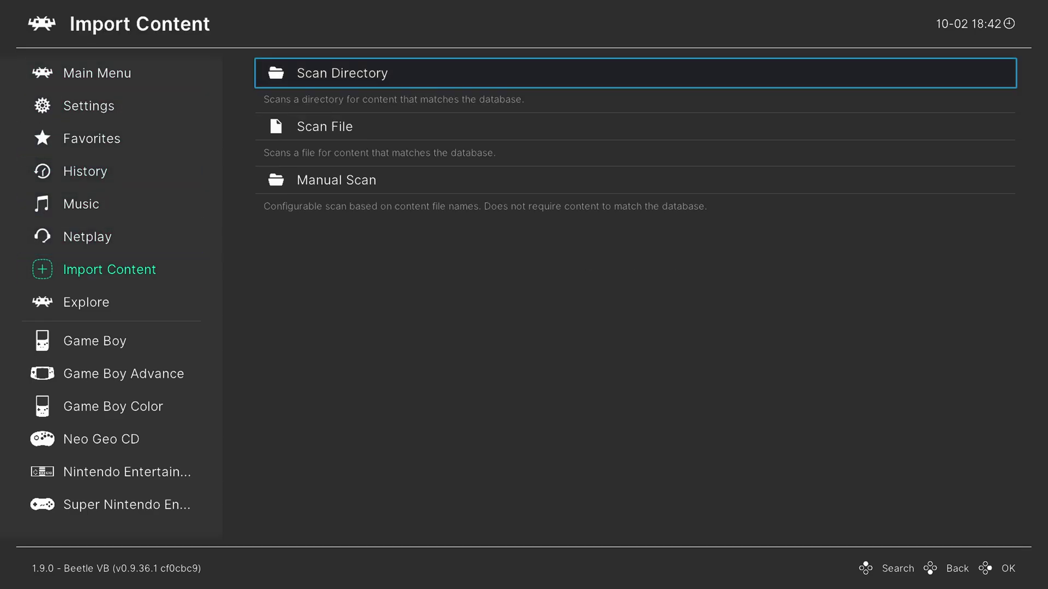
Step: Open the manual scan settings and start choosing the content directory
key("Down")
key("Down")
key("Return")
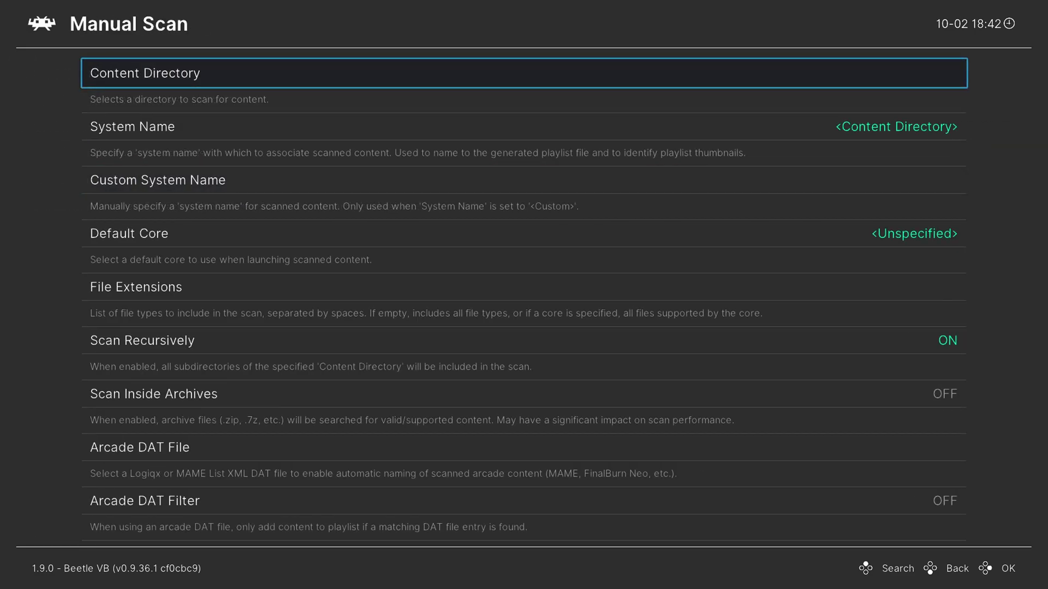
key("Return")
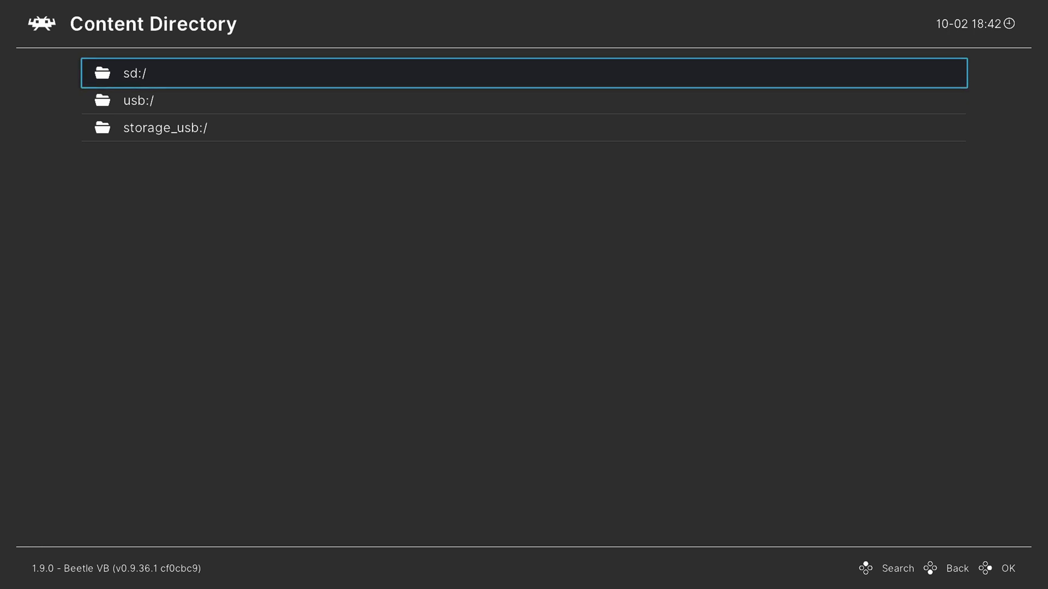
Step: Browse the sd:/ storage and open the Retroarch ROMS folder
key("Return")
key("Down")
key("Down")
key("Down")
key("Down")
key("Down")
key("Down")
key("Down")
key("Down")
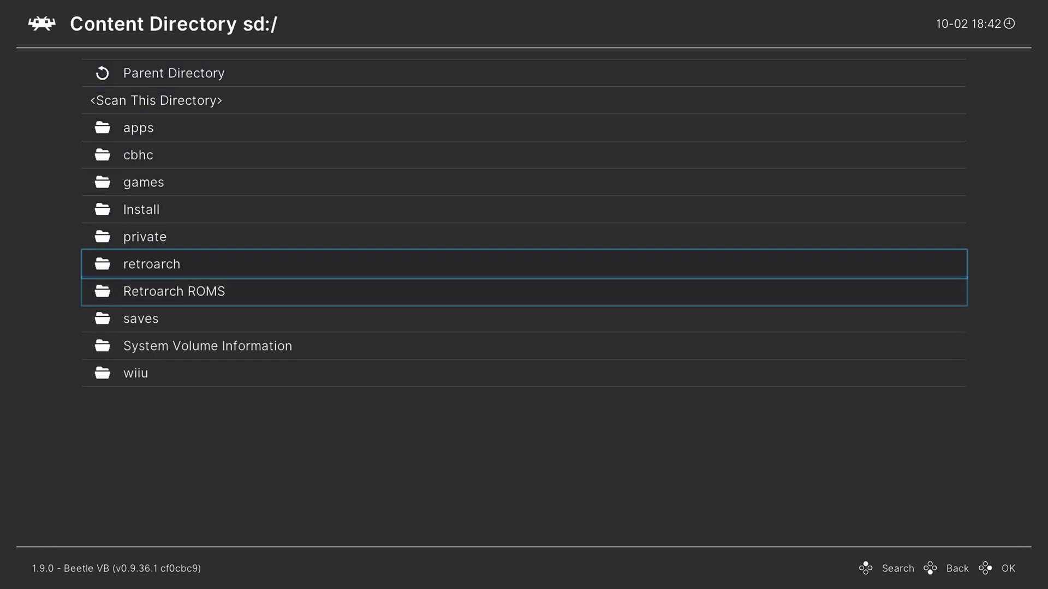
key("Return")
Step: Set the Virtual Boy Games folder as the content directory for the manual scan
key("Down")
key("Down")
key("Down")
key("Down")
key("Down")
key("Down")
key("Down")
key("Down")
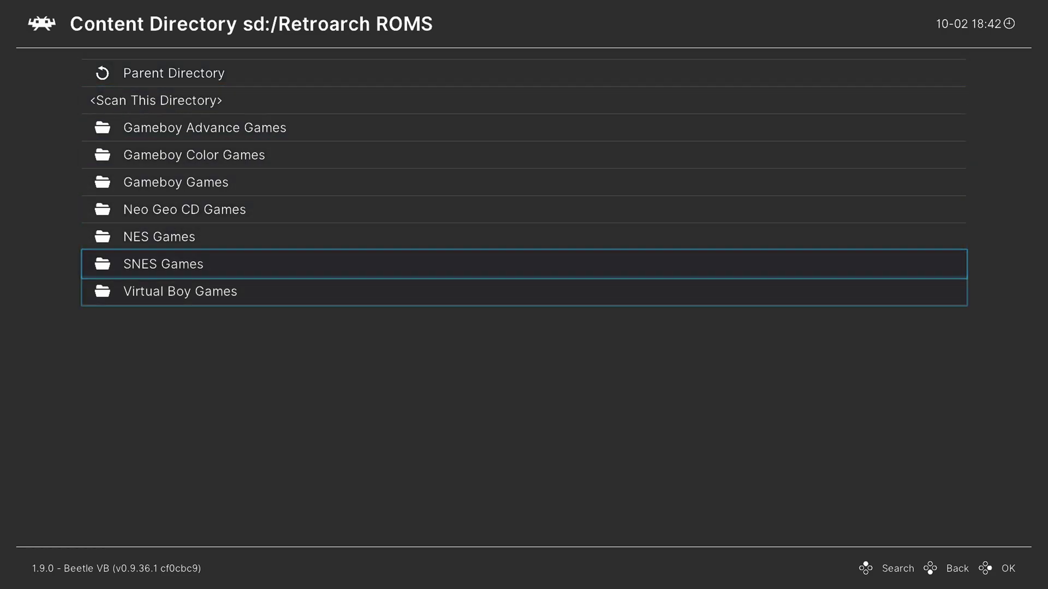
key("Return")
key("Return")
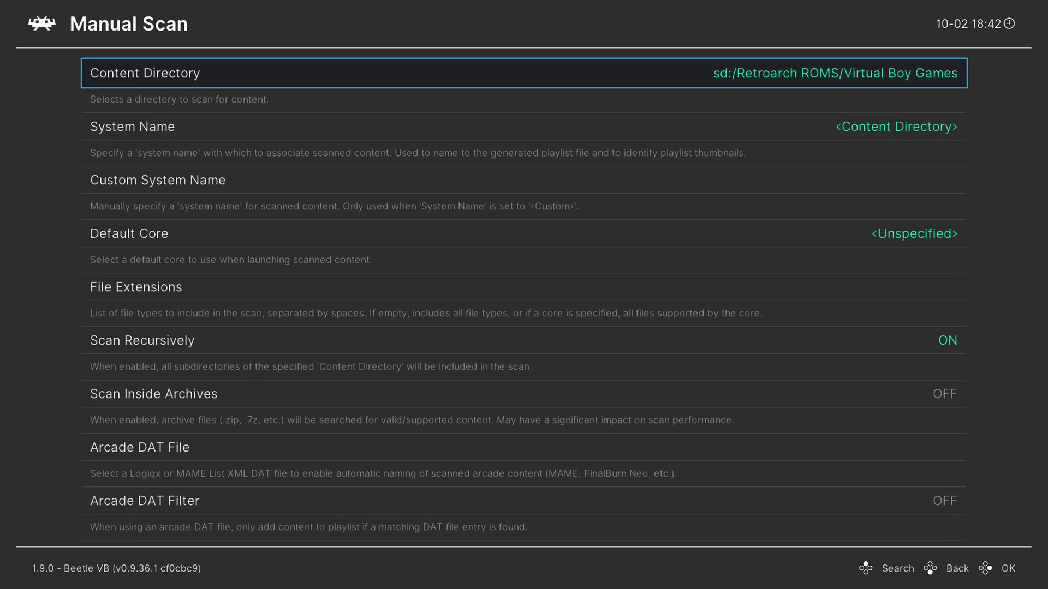
Step: Set the scan's system name to Nintendo - Virtual Boy
key("Down")
key("Return")
key("Down")
key("Down")
key("Down")
key("Down")
key("Down")
key("Down")
key("Down")
key("Down")
key("Down")
key("Down")
key("Down")
key("Down")
key("Down")
key("Down")
key("Down")
key("Down")
key("Down")
key("Down")
key("Down")
key("Down")
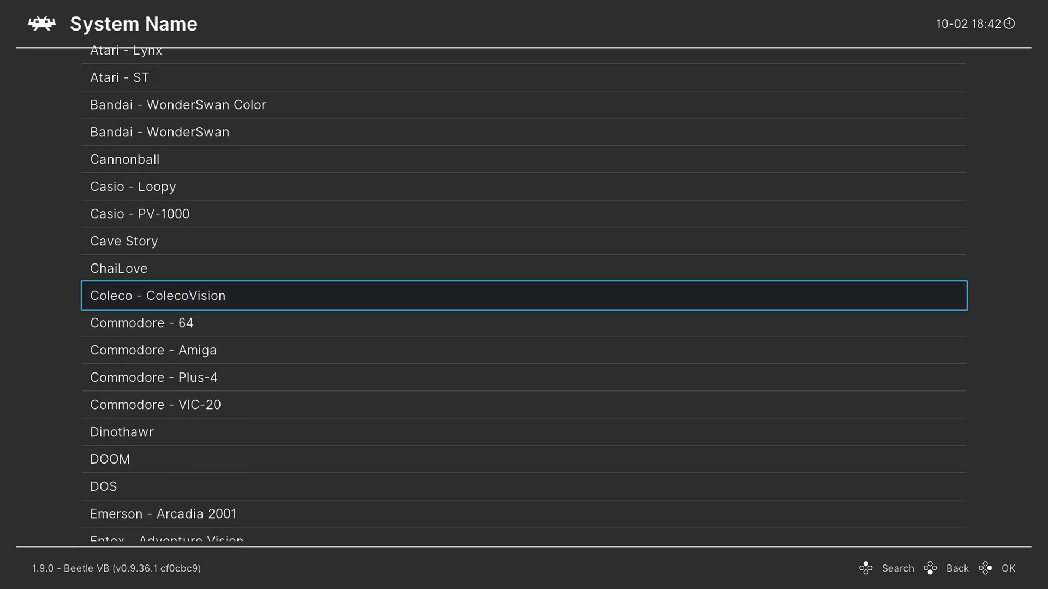
key("Down")
key("Down")
key("Down")
key("Down")
key("Down")
key("Down")
key("Down")
key("Down")
key("Down")
key("Down")
key("Down")
key("Down")
key("Down")
key("Down")
key("Down")
key("Down")
key("Down")
key("Down")
key("Down")
key("Down")
key("Down")
key("Down")
key("Down")
key("Down")
key("Down")
key("Down")
key("Down")
key("Down")
key("Down")
key("Down")
key("Down")
key("Down")
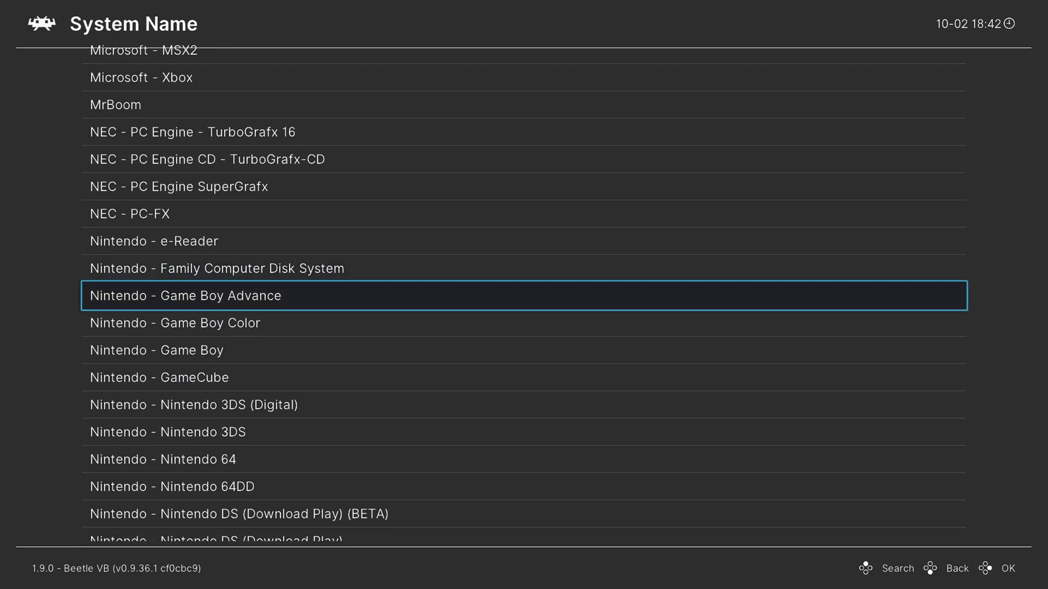
key("Down")
key("Down")
key("Down")
key("Down")
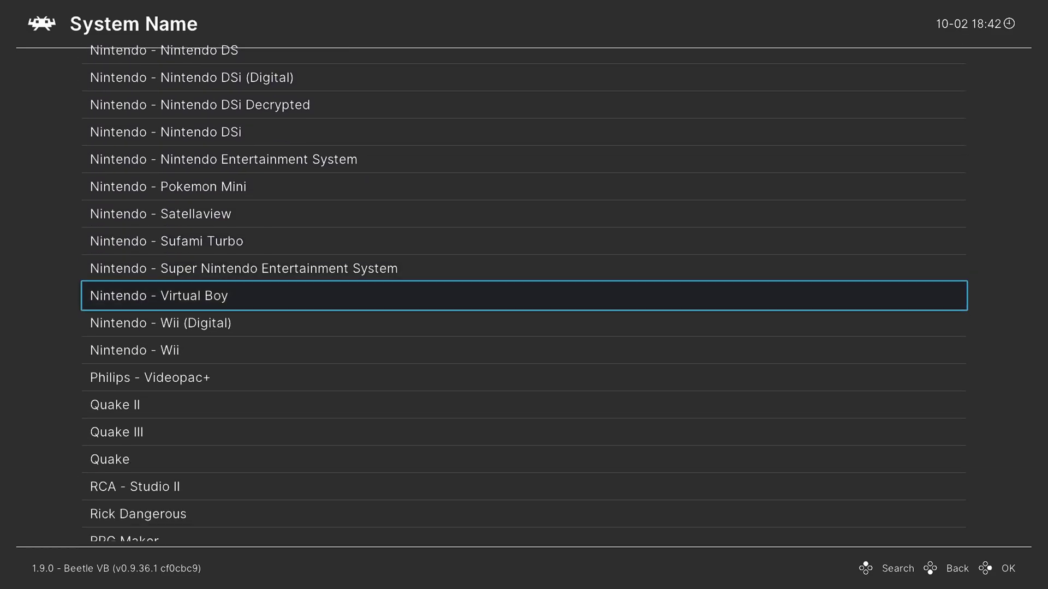
key("Return")
Step: Set the scan's default core to Nintendo - Virtual Boy (Beetle VB)
key("Down")
key("Down")
key("Return")
key("Down")
key("Down")
key("Down")
key("Down")
key("Down")
key("Down")
key("Down")
key("Down")
key("Down")
key("Down")
key("Down")
key("Down")
key("Down")
key("Down")
key("Down")
key("Down")
key("Down")
key("Down")
key("Down")
key("Down")
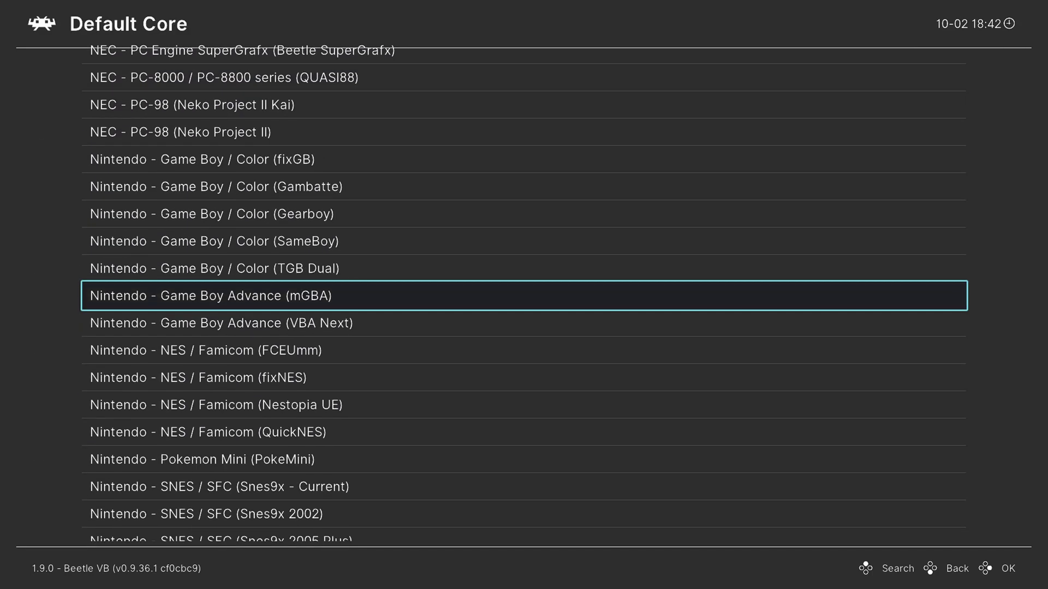
key("Down")
key("Down")
key("Down")
key("Down")
key("Down")
key("Down")
key("Down")
key("Down")
key("Down")
key("Down")
key("Down")
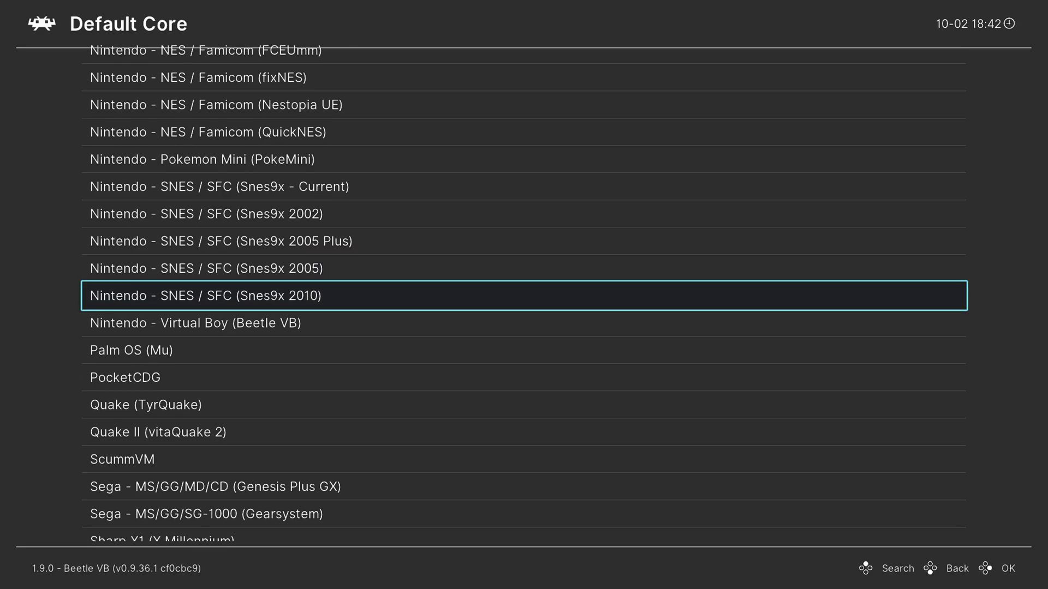
key("Return")
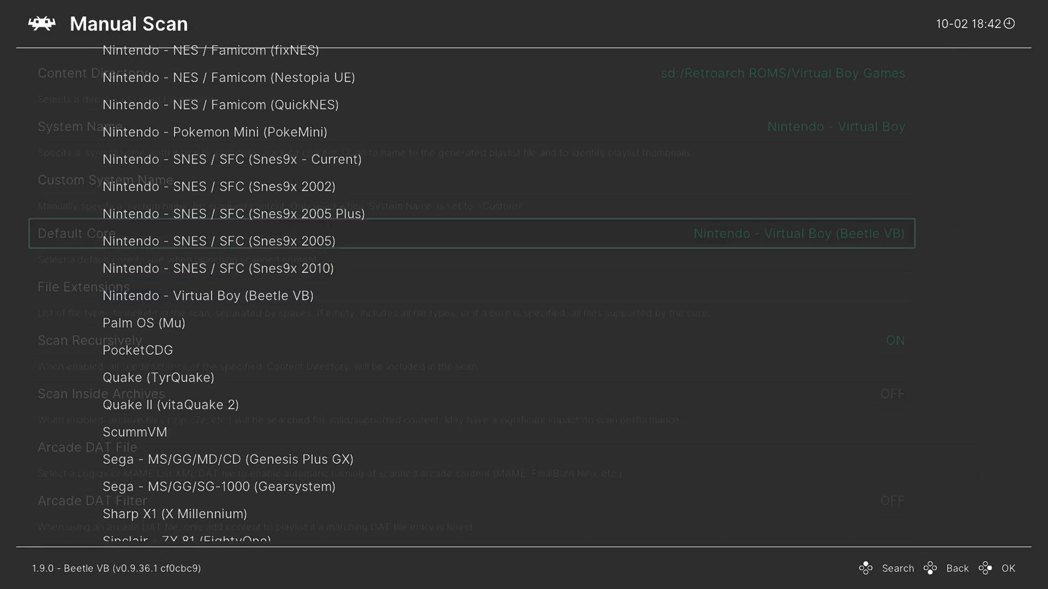
Step: Review the remaining scan settings without changing them and start the manual scan
key("Down")
key("Down")
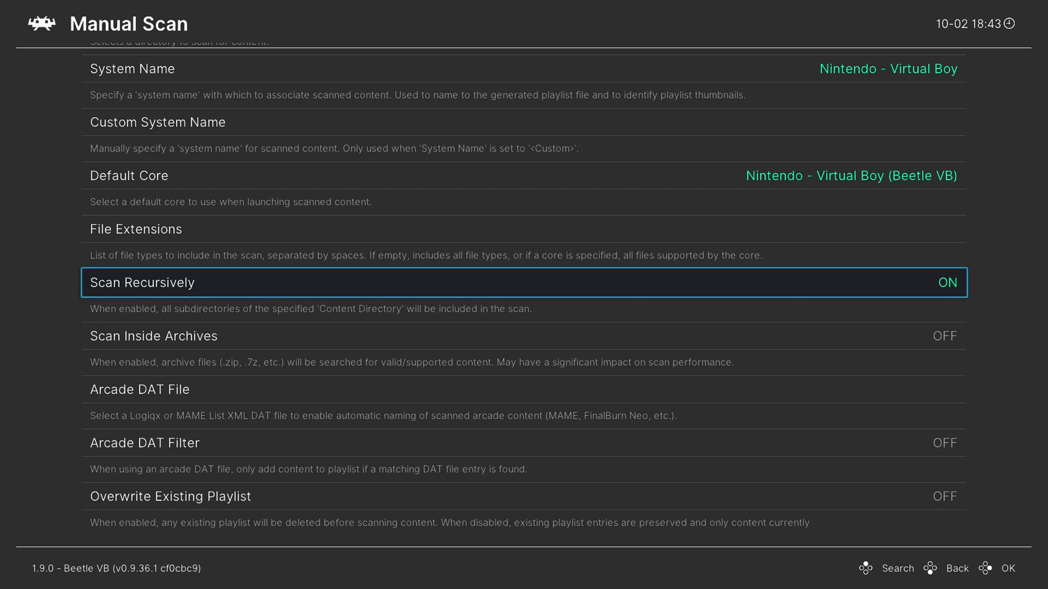
key("Down")
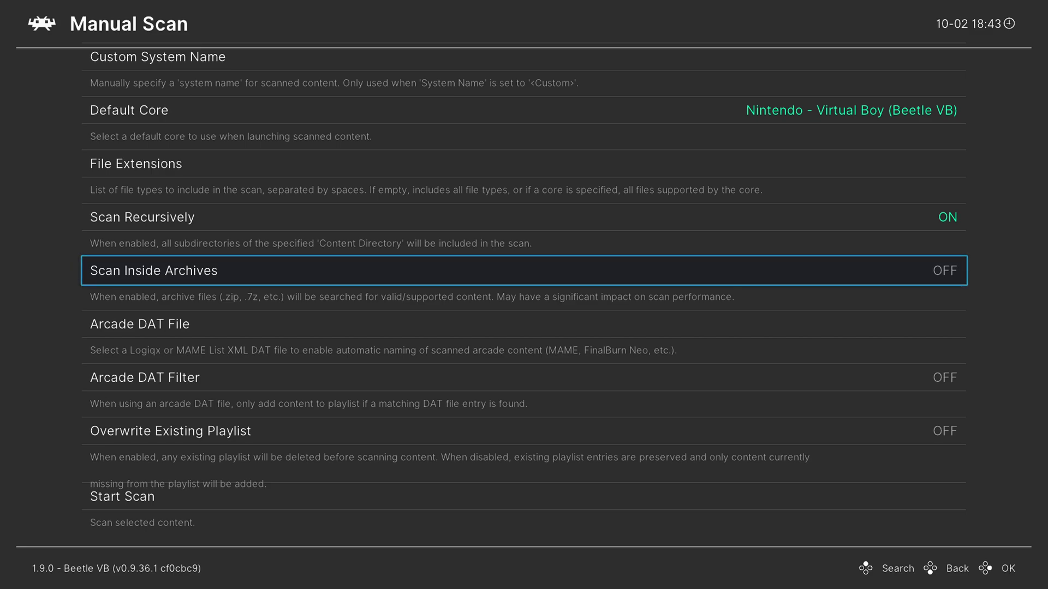
key("Down")
key("Down")
key("Down")
key("Down")
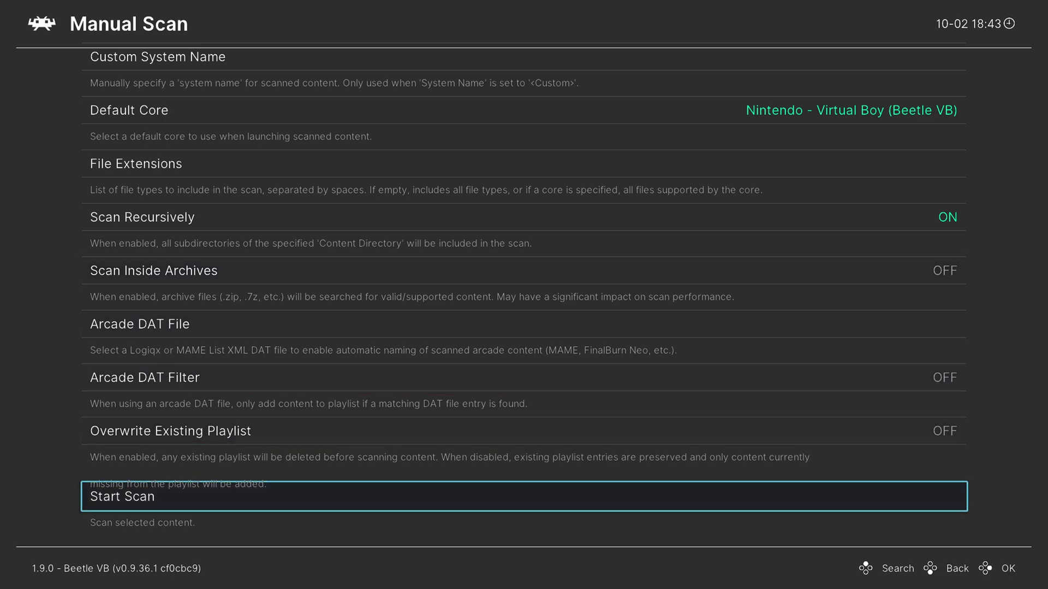
key("Return")
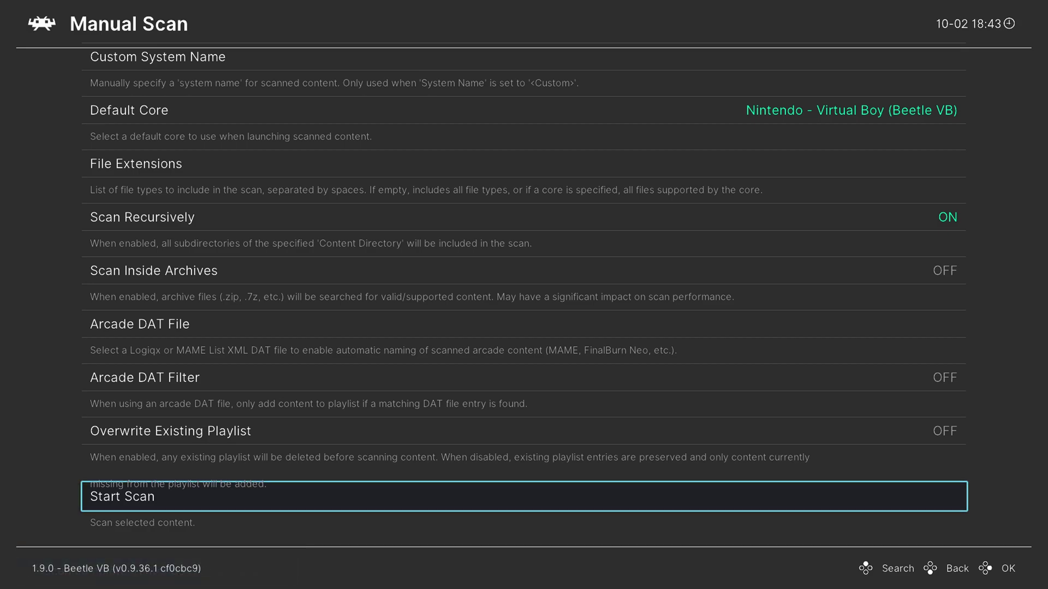
Step: Leave the manual scan, open the Virtual Boy playlist and highlight Mario's Tennis (Japan, USA)
key("BackSpace")
key("BackSpace")
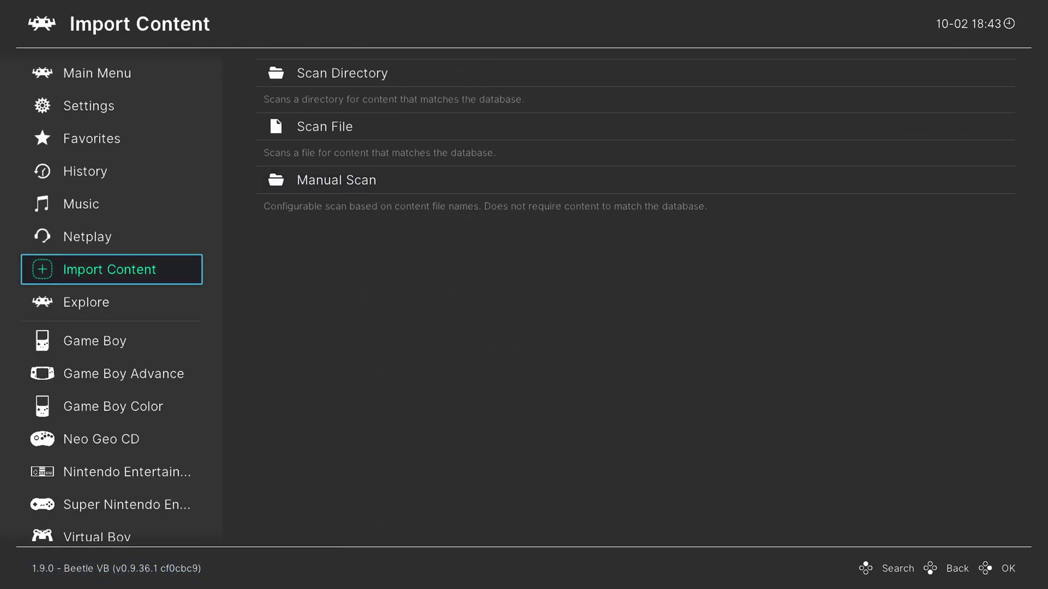
key("Down")
key("Down")
key("Down")
key("Down")
key("Down")
key("Down")
key("Down")
key("Down")
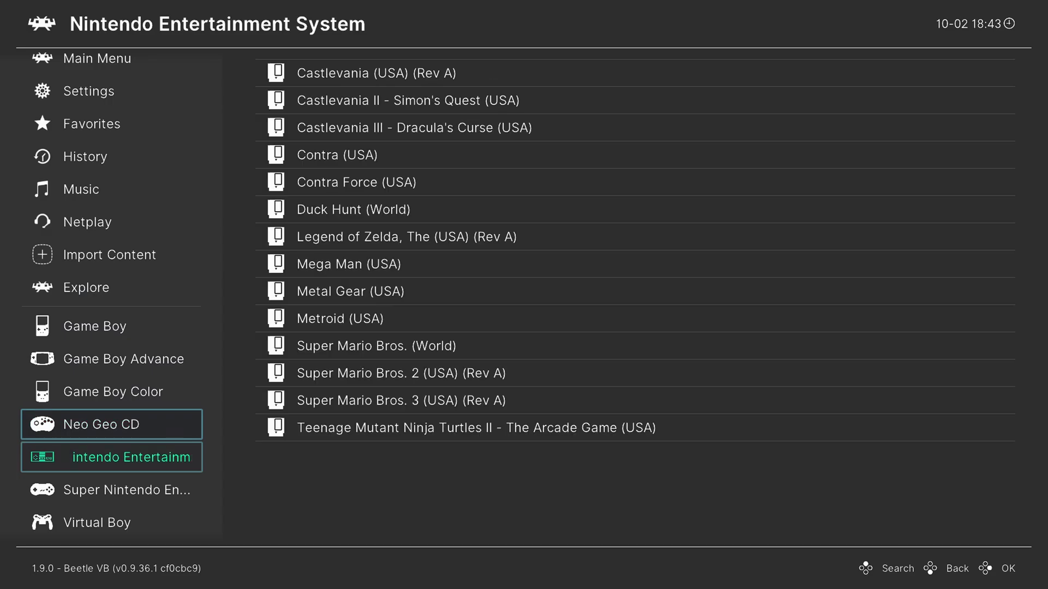
key("Right")
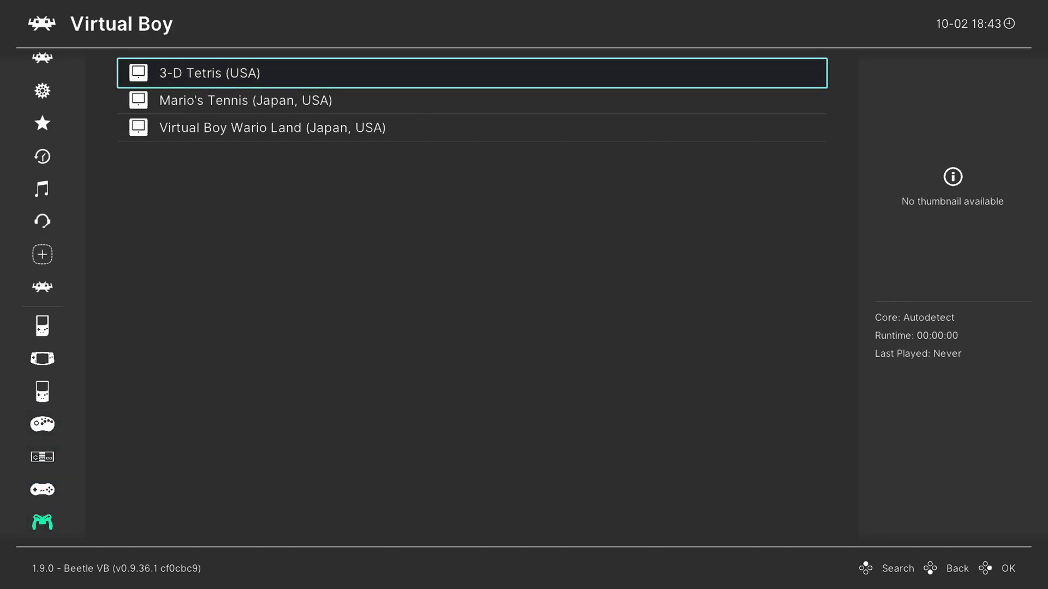
key("Down")
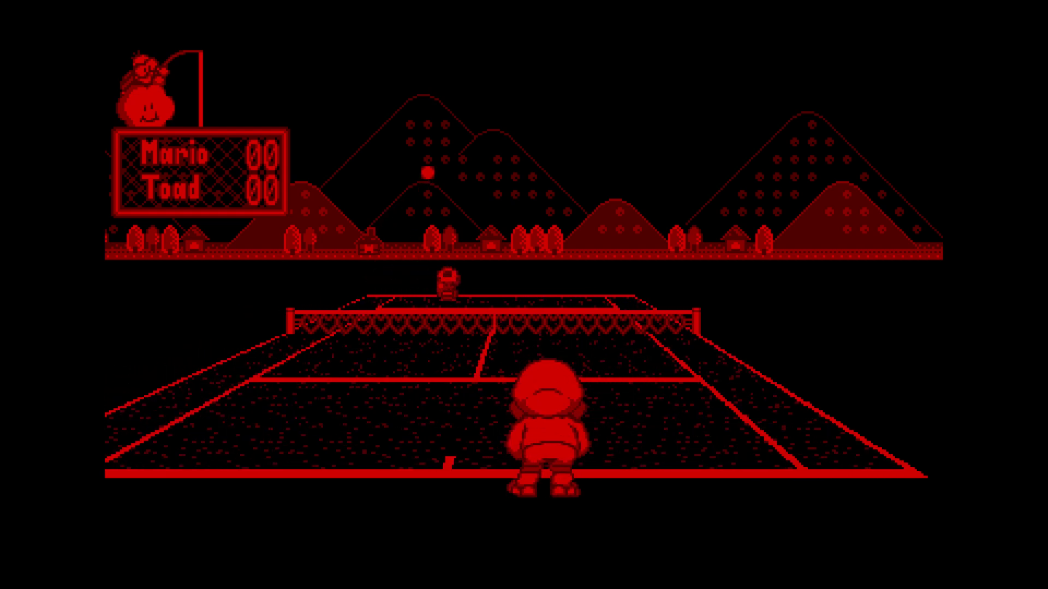
key("Left")
key("x")
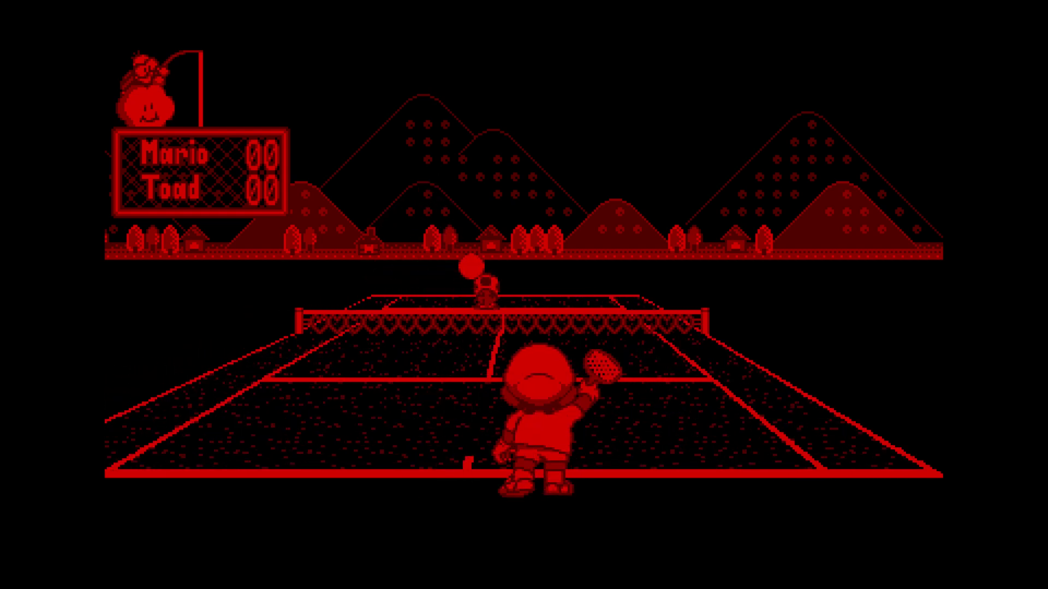
key("Right")
key("Left")
key("x")
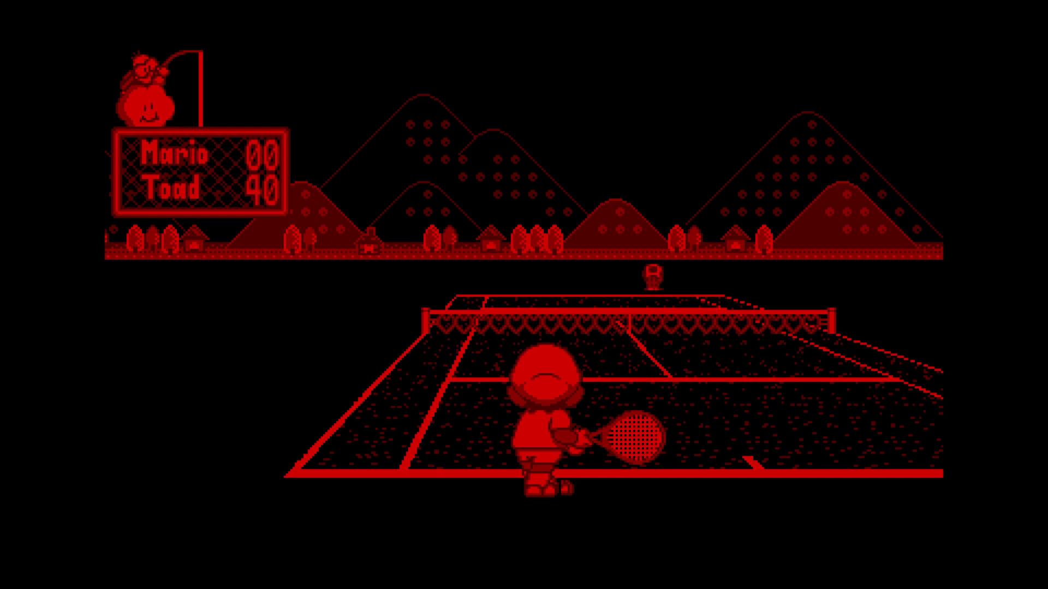
Step: Pause the running Mario's Tennis game and open its content options
key("F1")
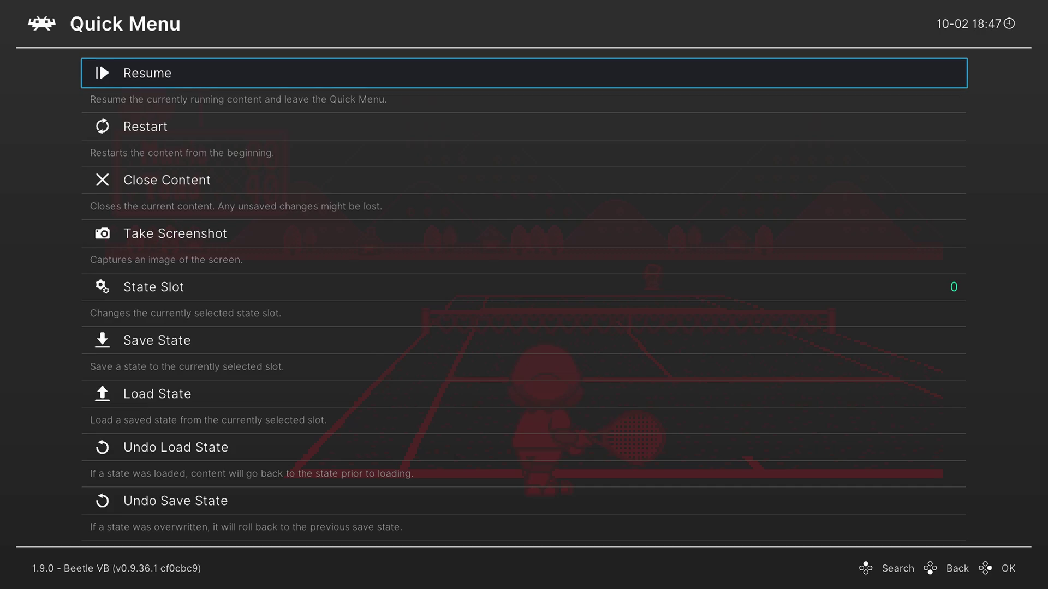
key("Down")
key("Down")
key("Down")
key("Down")
key("Down")
key("Down")
key("Down")
key("Down")
key("Down")
key("Down")
key("Down")
key("Down")
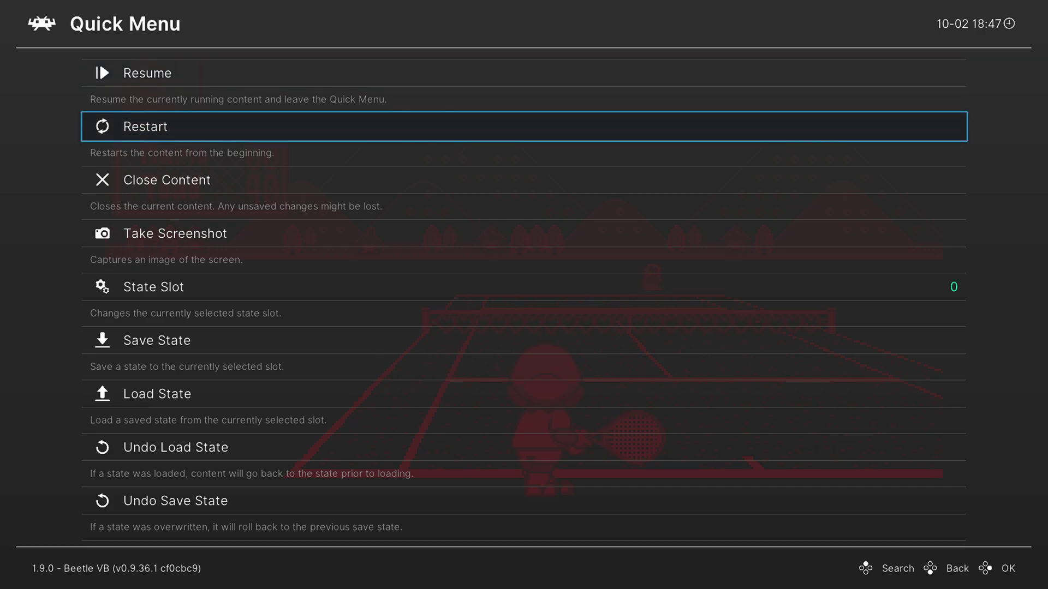
key("Up")
key("Up")
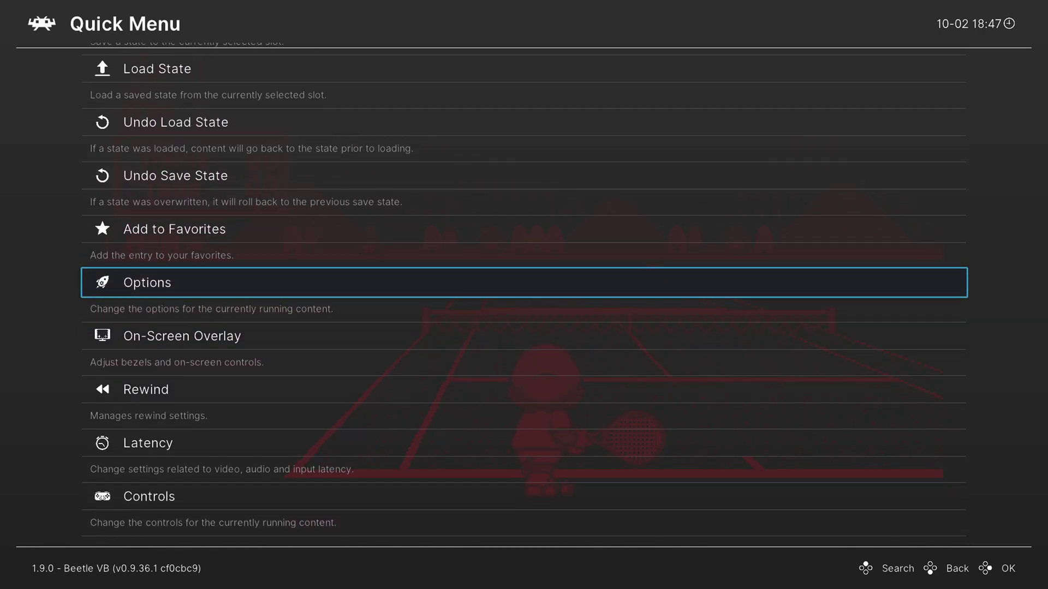
key("Return")
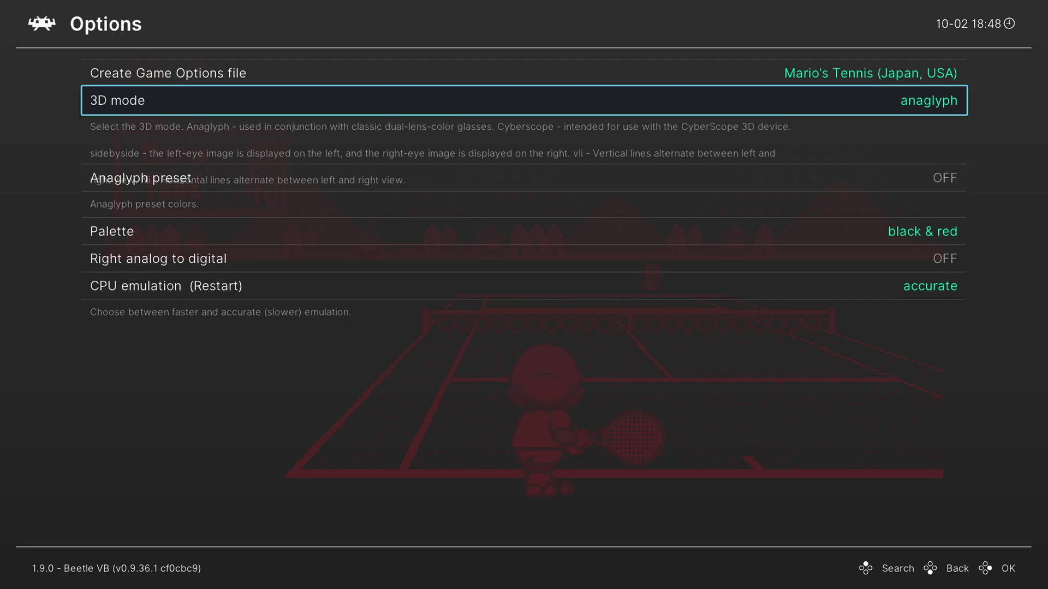
Step: Try the side-by-side 3D mode on the running game and set it back to anaglyph
key("Return")
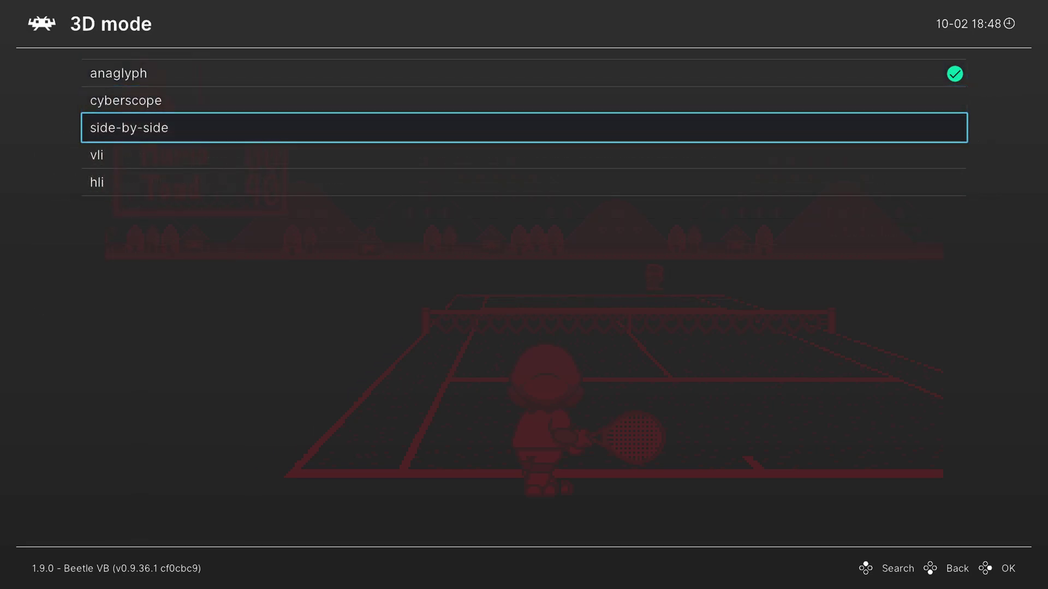
key("Return")
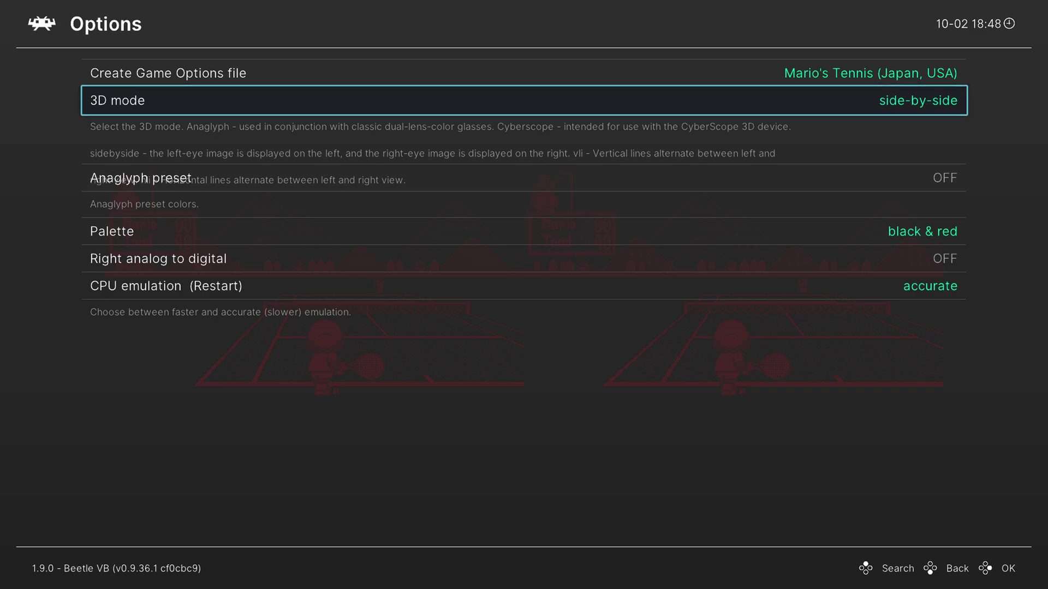
key("Return")
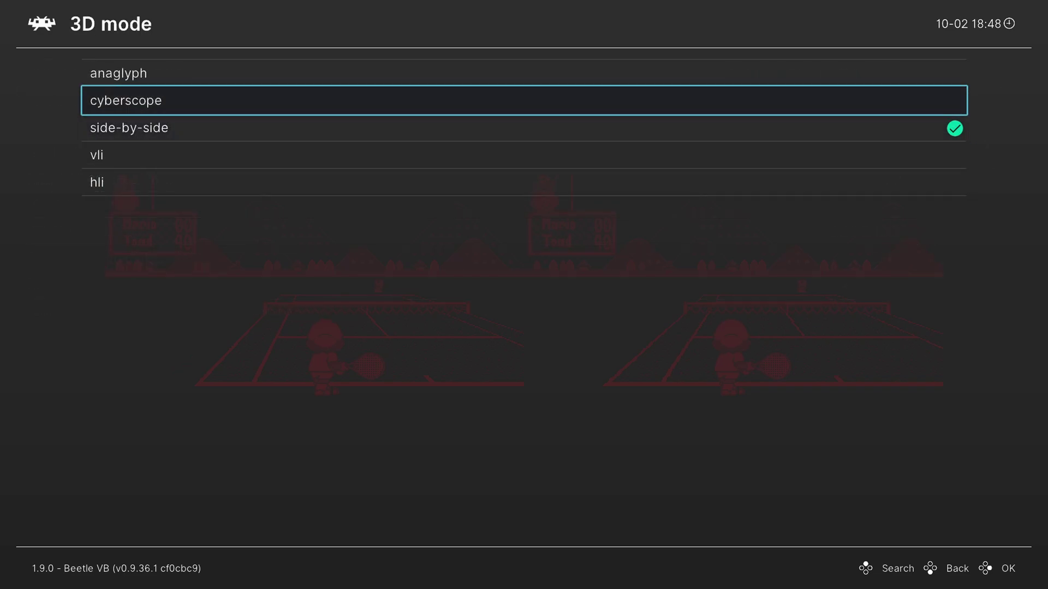
key("Return")
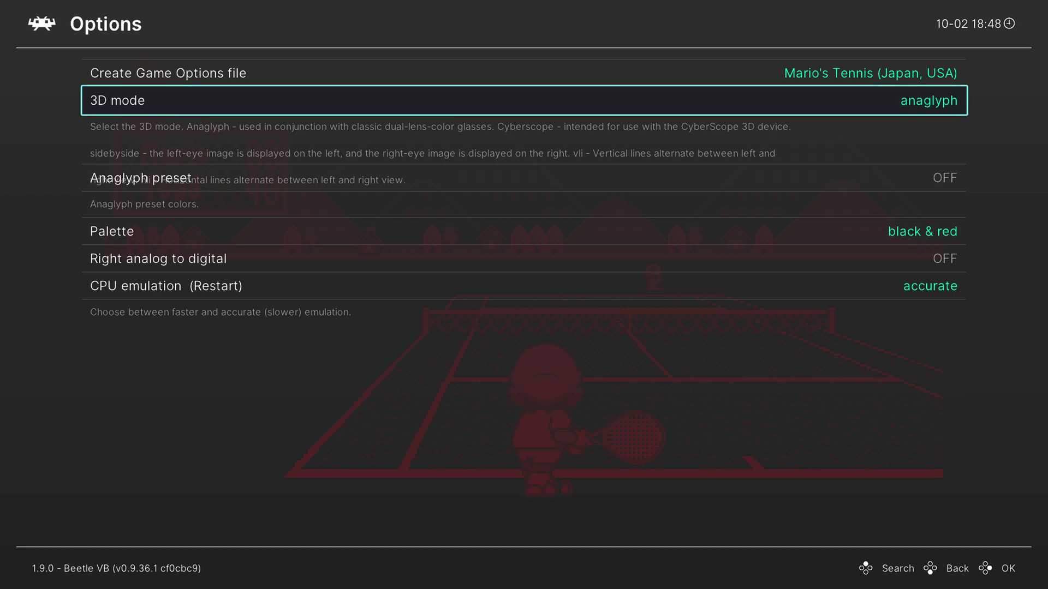
Step: Try the red & blue anaglyph preset and set it back to OFF
key("Down")
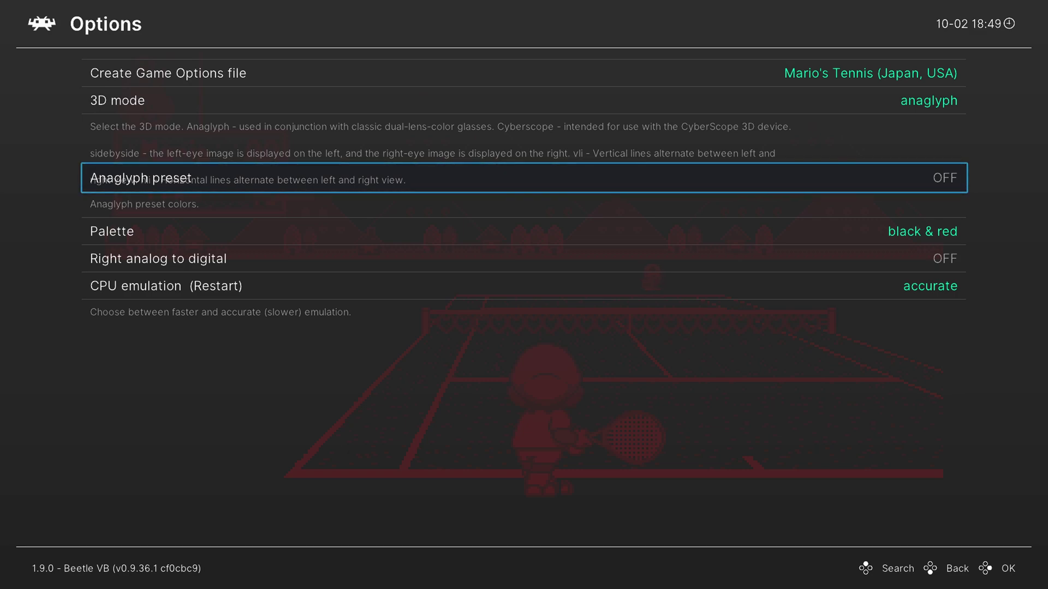
key("Return")
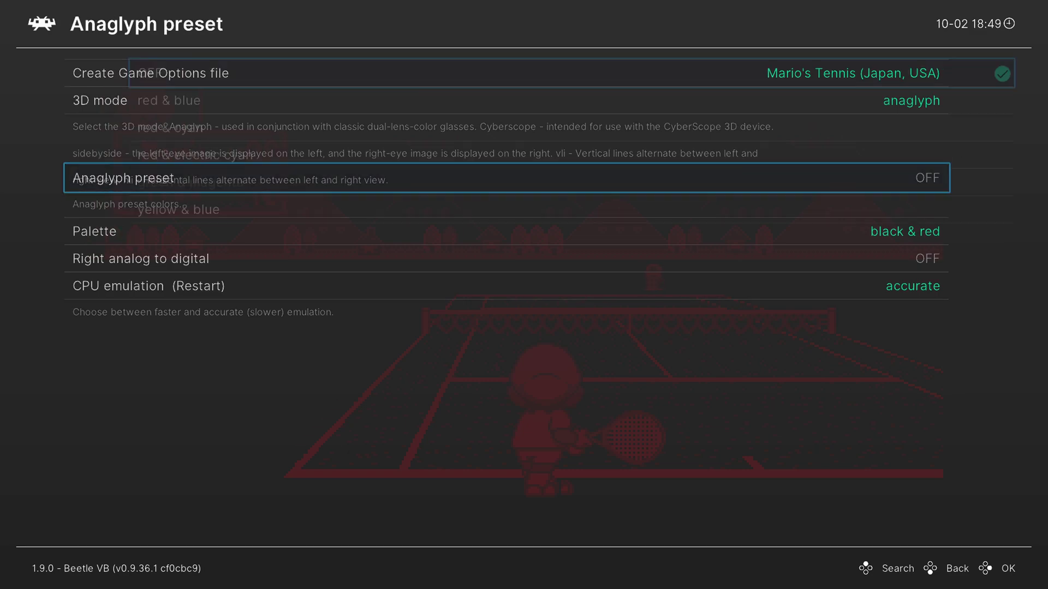
key("Down")
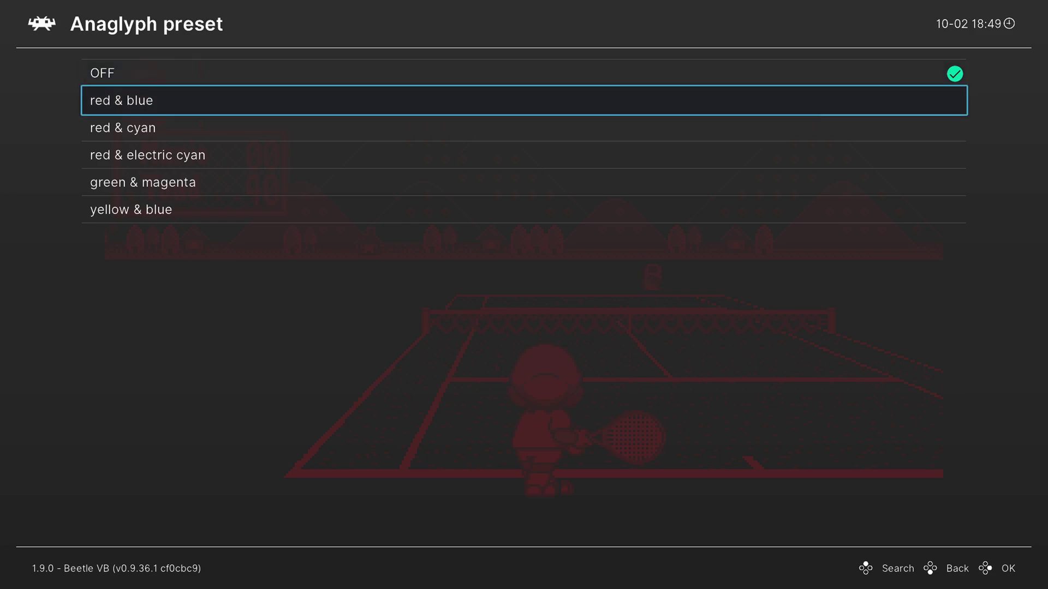
key("Return")
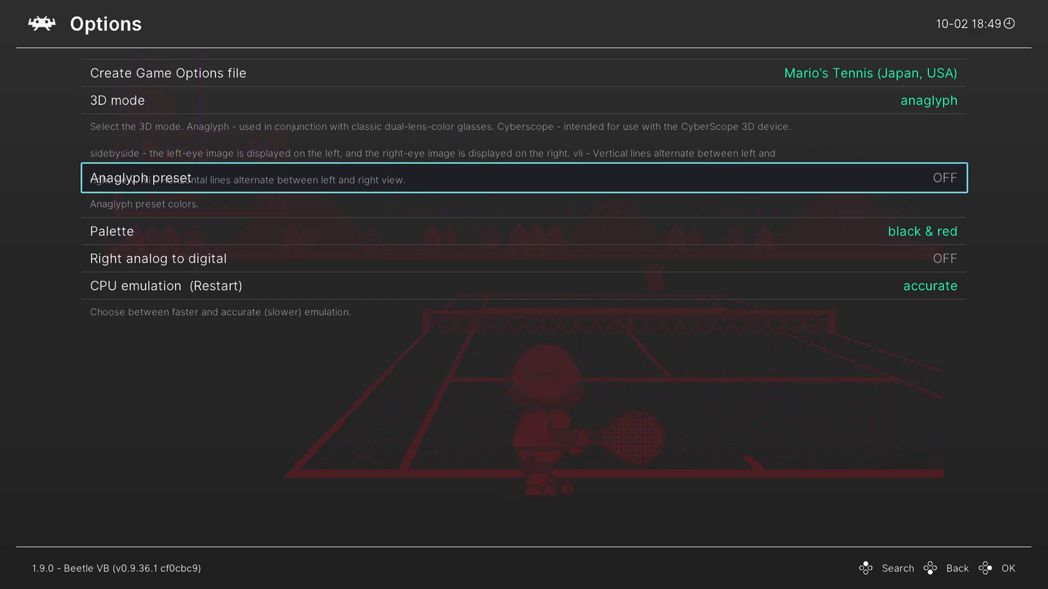
Step: Try the black & white, black & blue and black & cyan palettes in turn on the running game
key("Down")
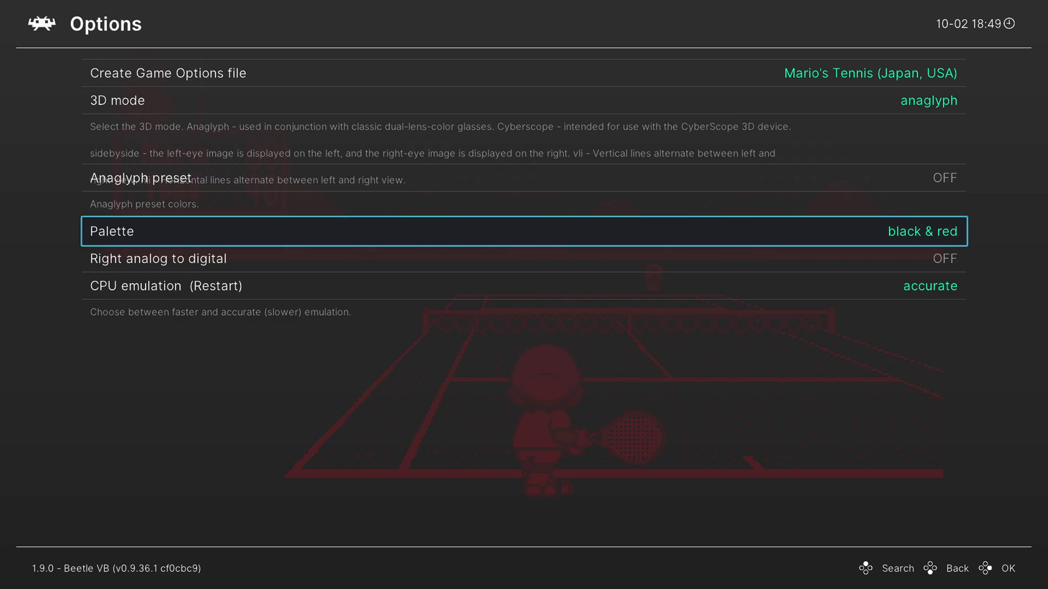
key("Return")
key("Down")
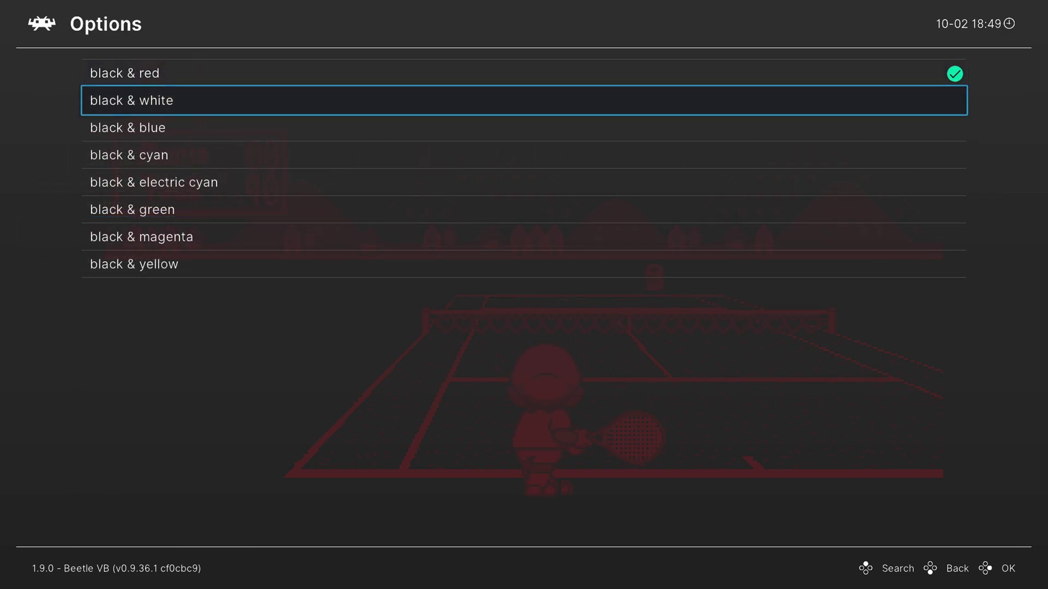
key("Return")
key("Return")
key("Down")
key("Return")
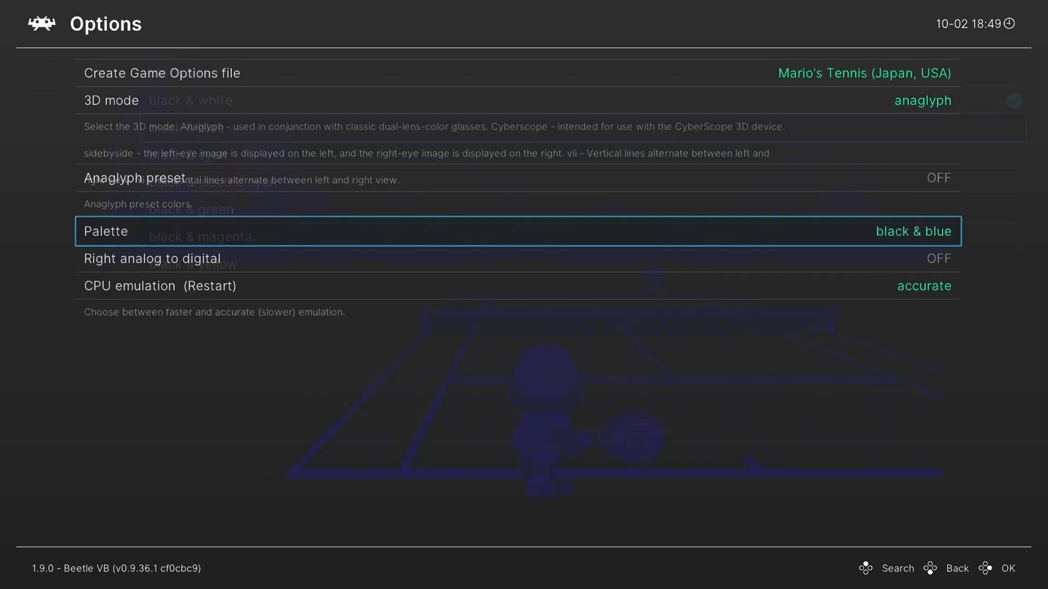
key("Return")
key("Down")
key("Return")
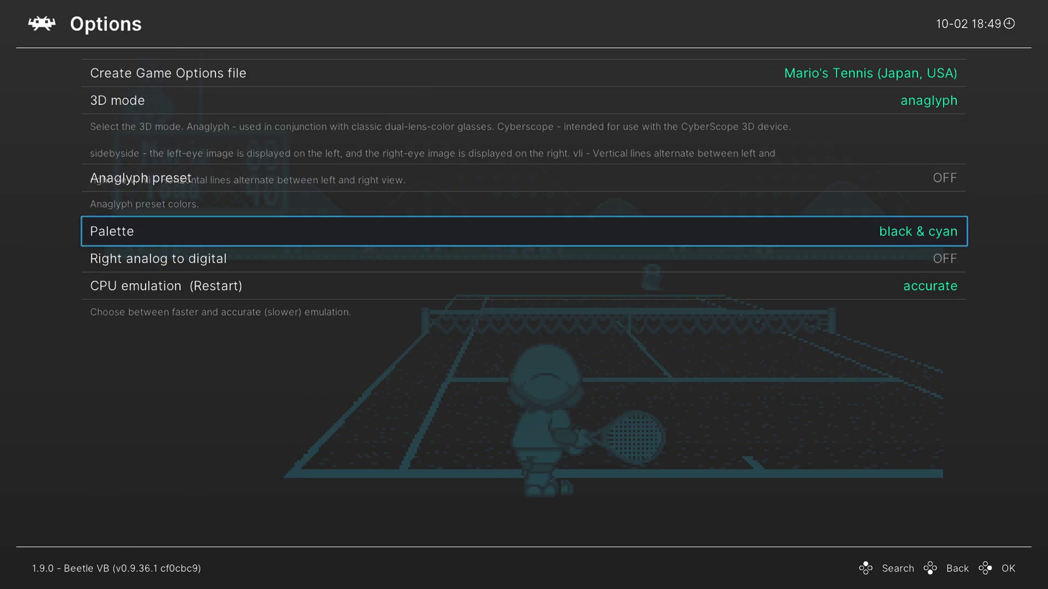
Step: Try the black & electric cyan, black & green, black & magenta and black & yellow palettes in turn
key("Return")
key("Down")
key("Return")
key("Return")
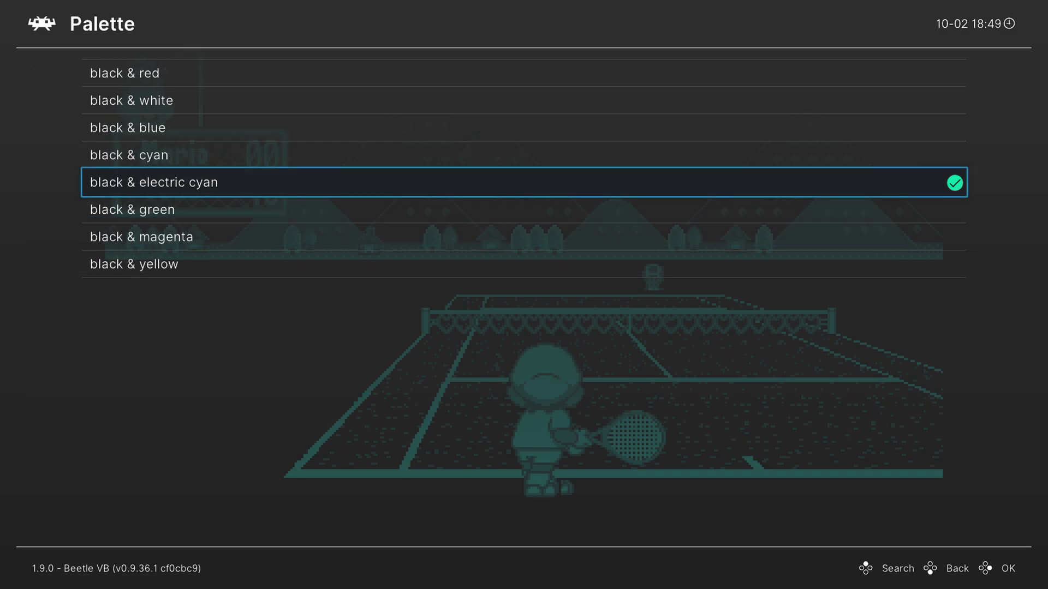
key("Down")
key("Return")
key("Return")
key("Down")
key("Return")
key("Return")
key("Down")
key("Return")
Step: Set the game's palette to black & white
key("Return")
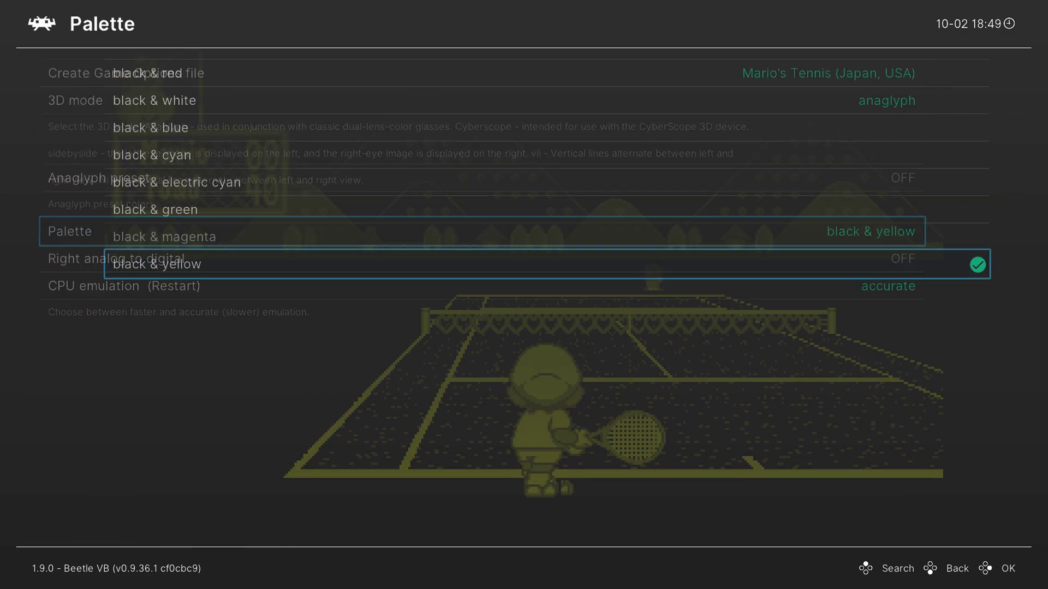
key("Down")
key("Down")
key("Return")
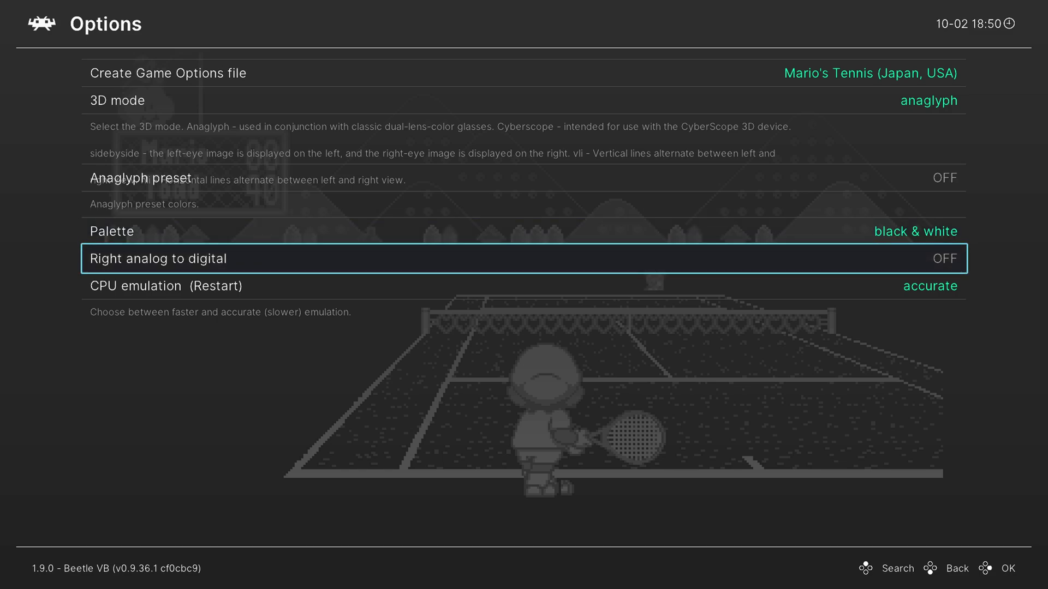
Step: Review the Right analog to digital choices, including the invert modes, and set the option to ON
key("Return")
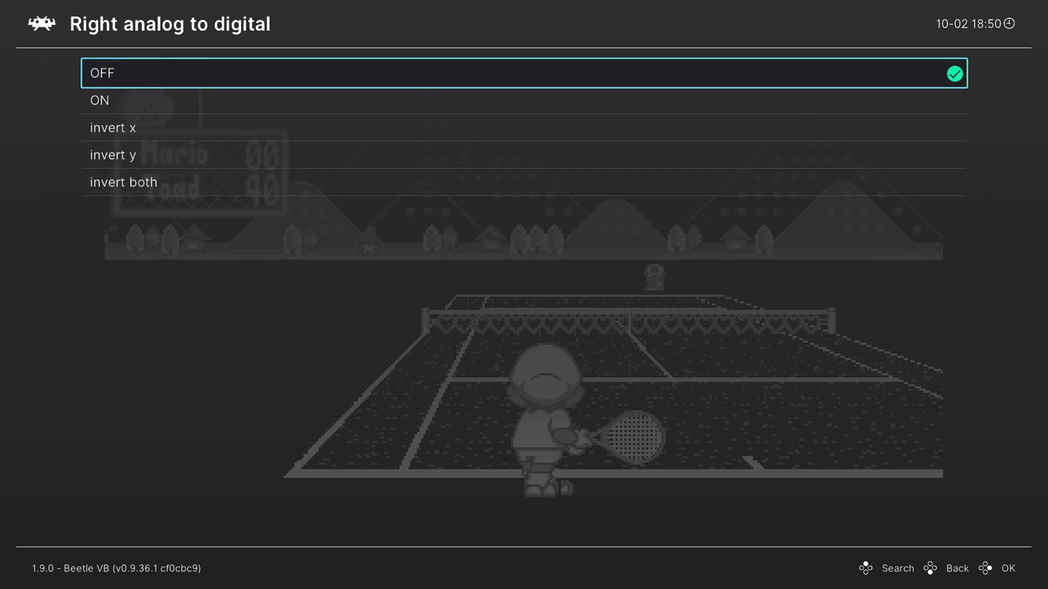
key("Down")
key("Down")
key("Up")
key("Up")
key("Down")
key("Down")
key("Down")
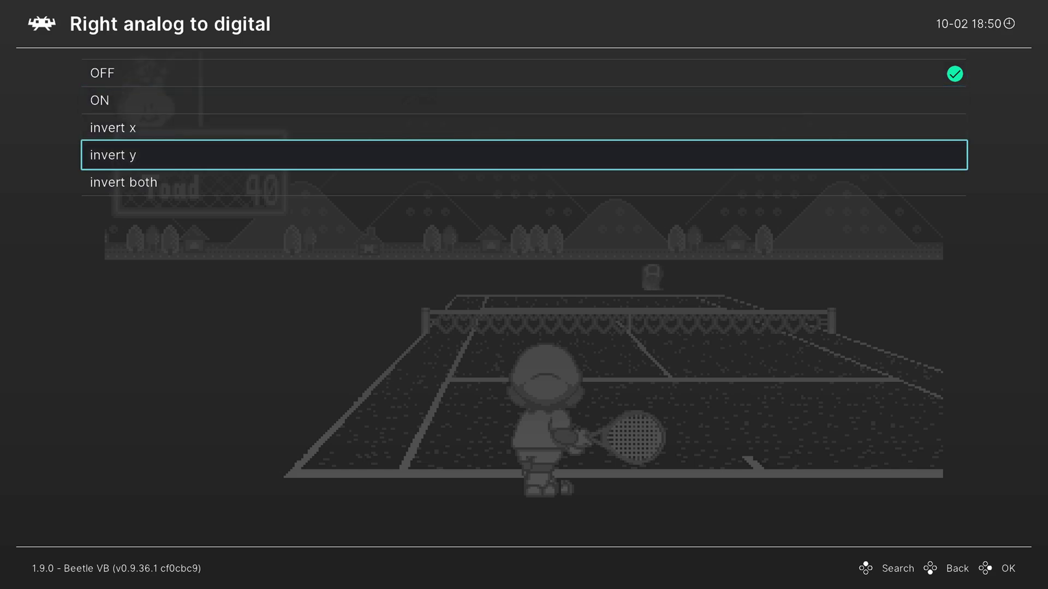
key("Down")
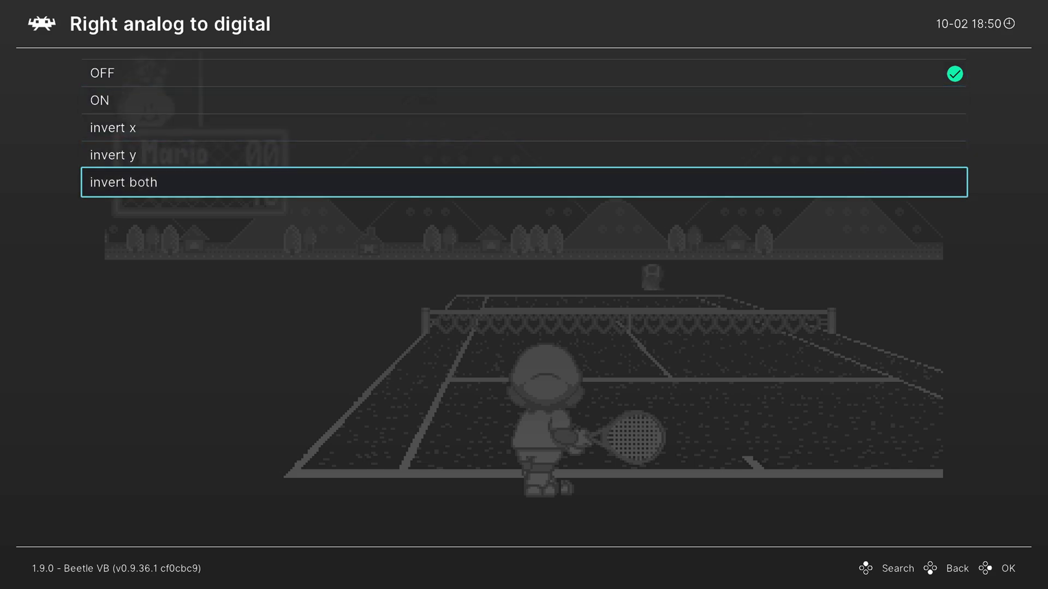
key("Up")
key("Up")
key("Up")
key("Return")
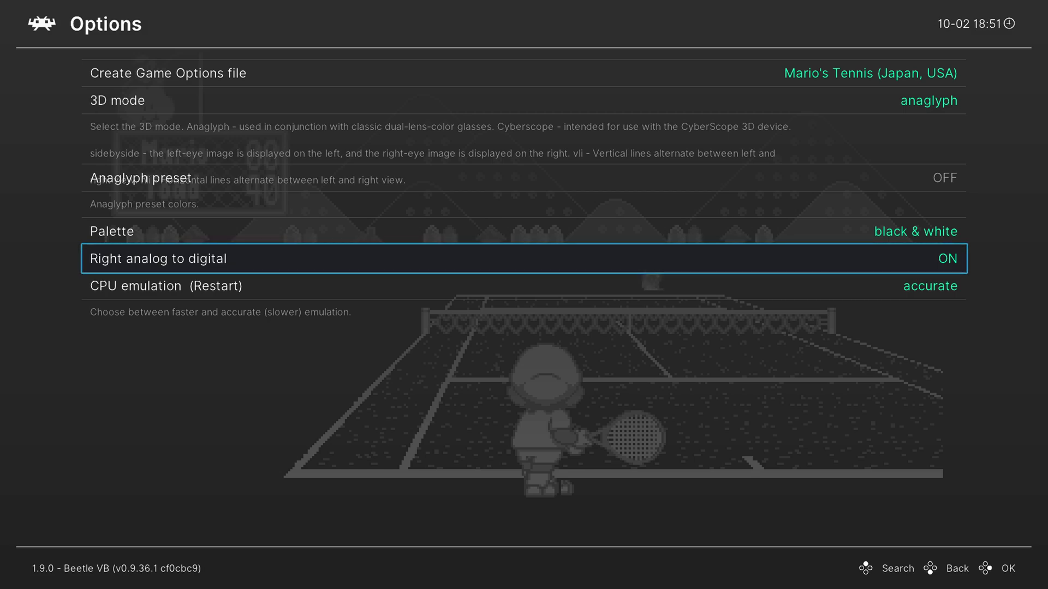
Step: Check the available CPU emulation choices without changing the setting and leave the content options
key("Down")
key("Return")
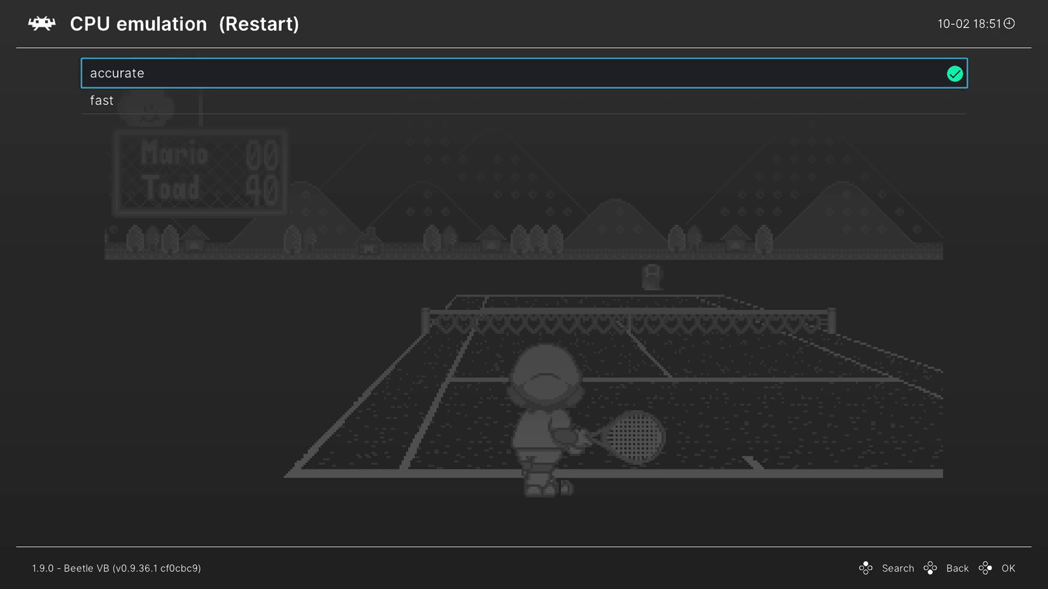
key("BackSpace")
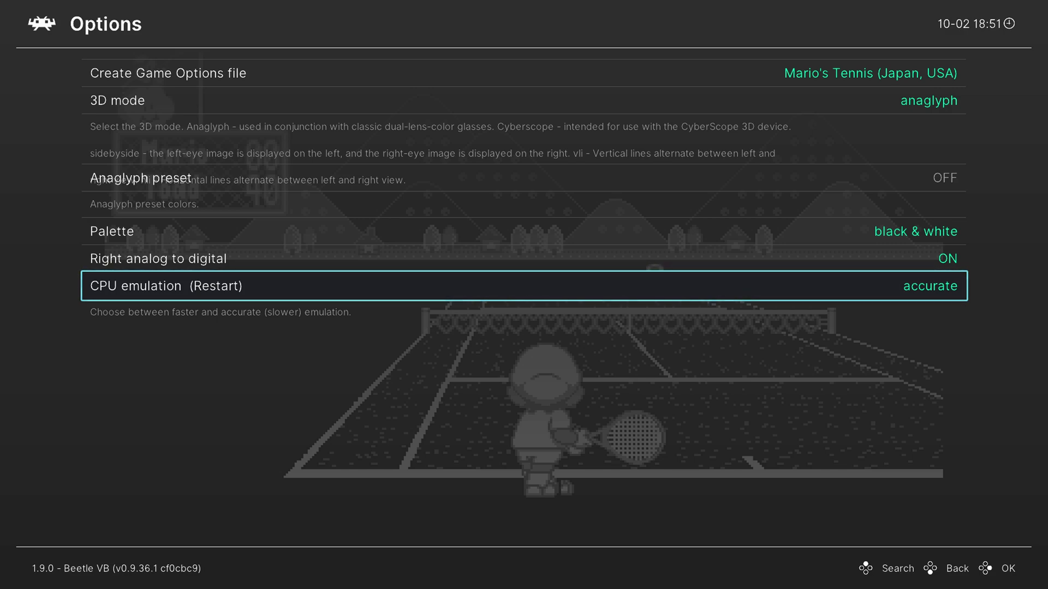
key("Down")
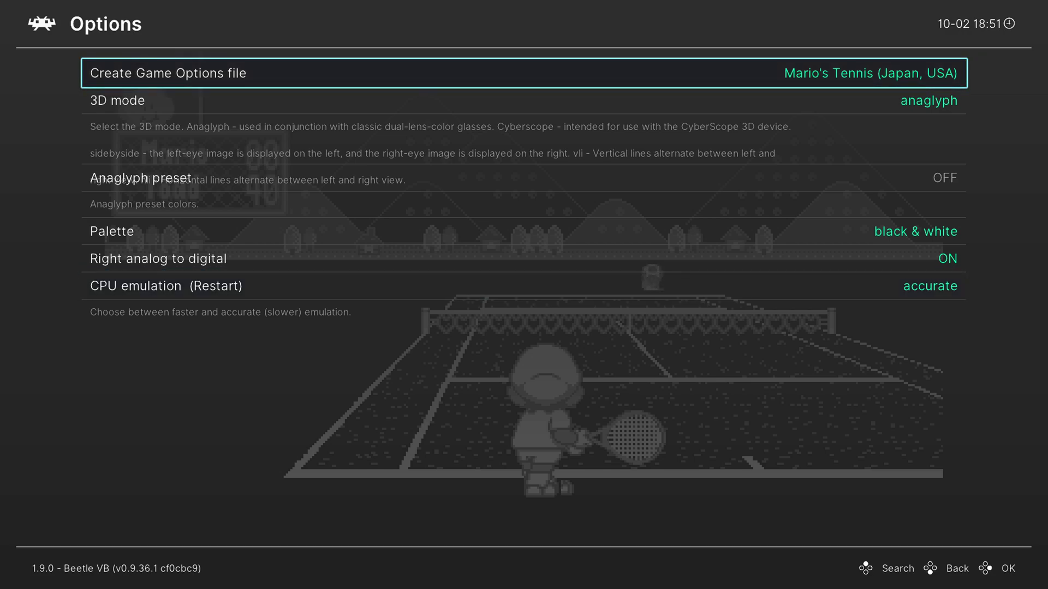
key("BackSpace")
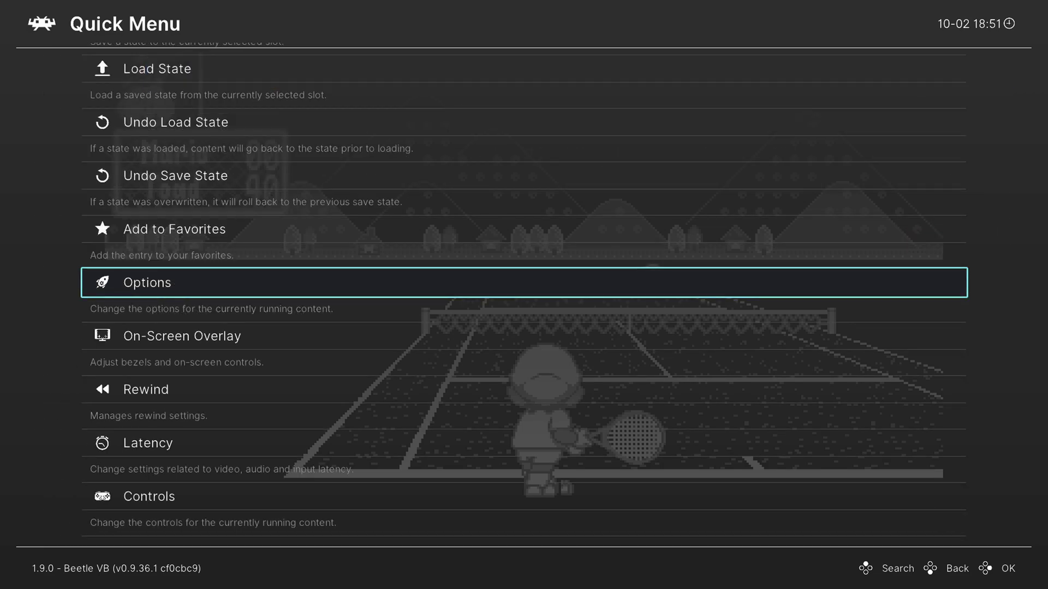
Step: Save core overrides so the current configuration applies to all Beetle VB content, and highlight Shaders
key("Down")
key("Down")
key("Down")
key("Down")
key("Down")
key("Down")
key("Down")
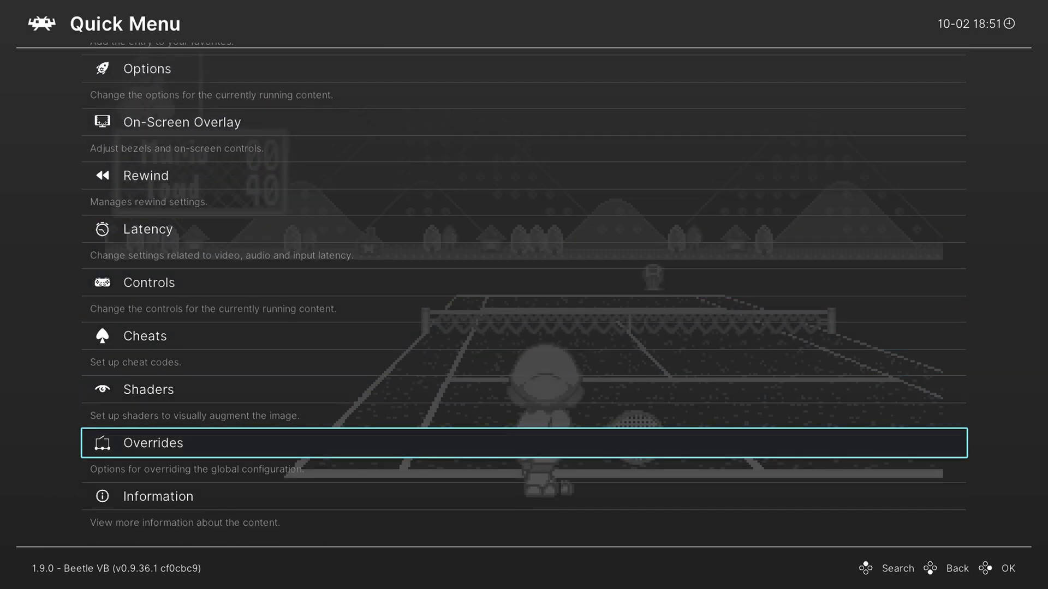
key("Return")
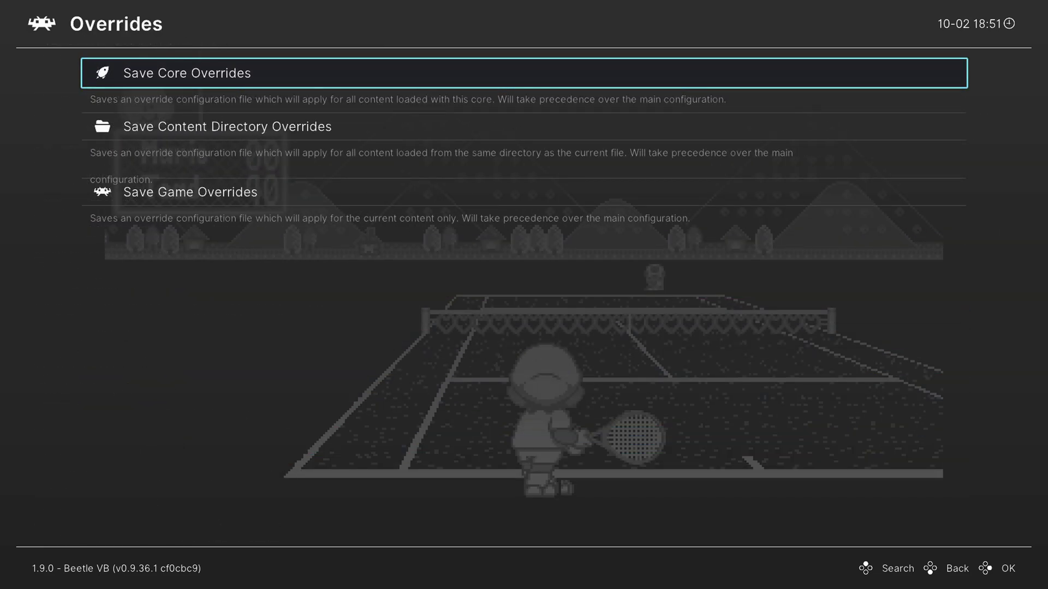
key("Return")
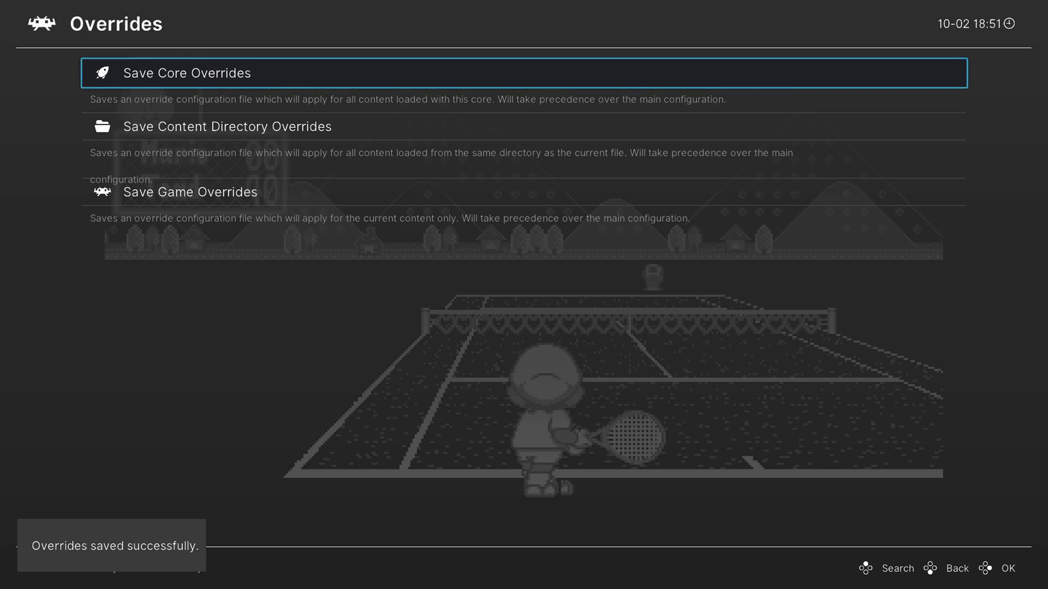
key("BackSpace")
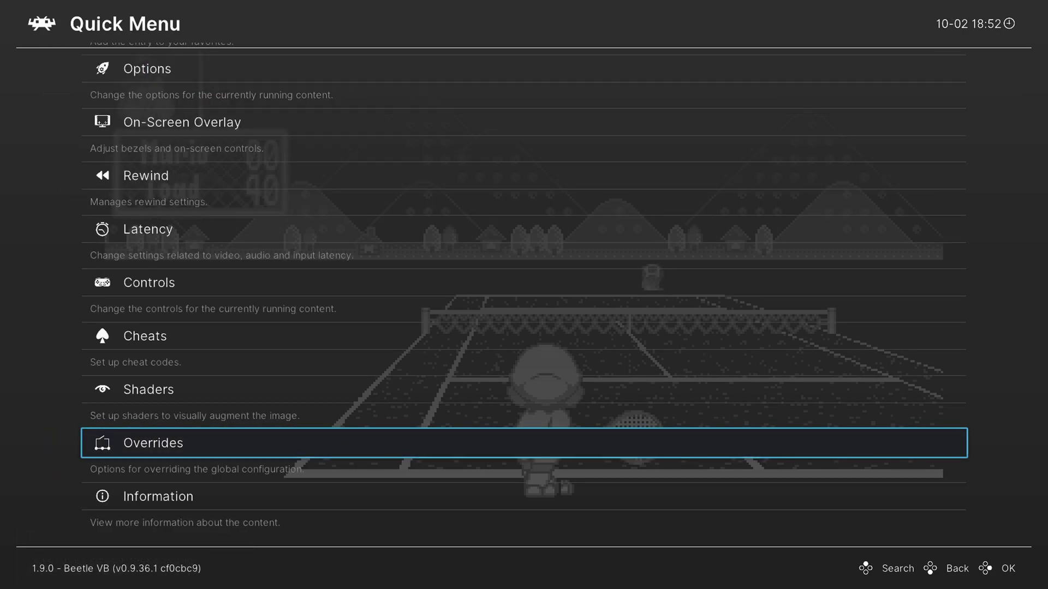
key("Up")
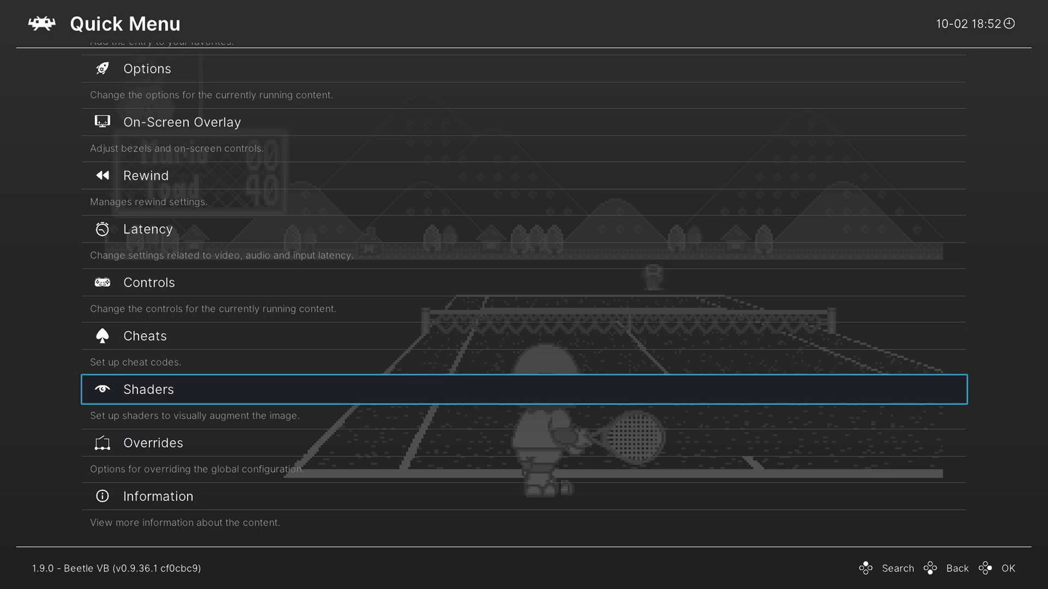